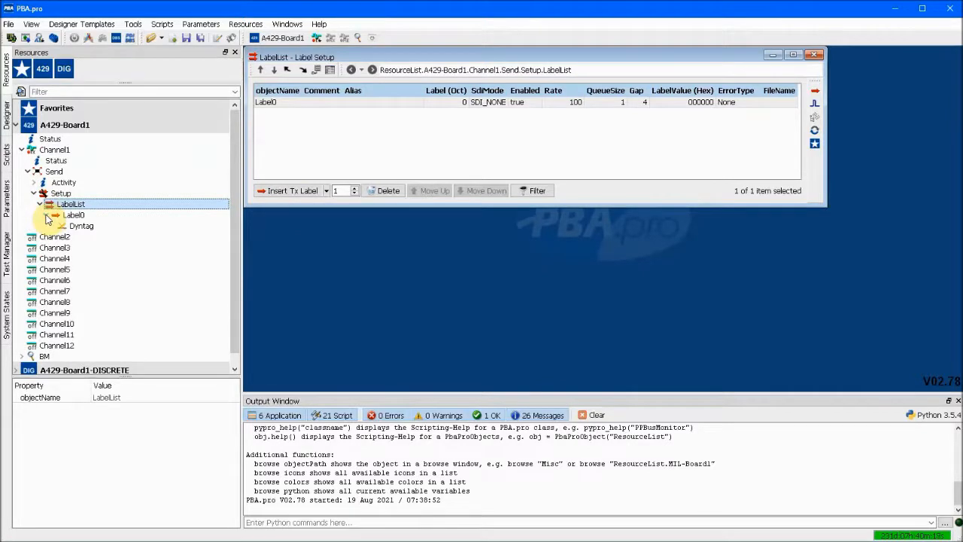
- Open the Dyntag properties of Channel1's Label0 and set its mode to PosRamp
click(79, 228)
double_click(78, 228)
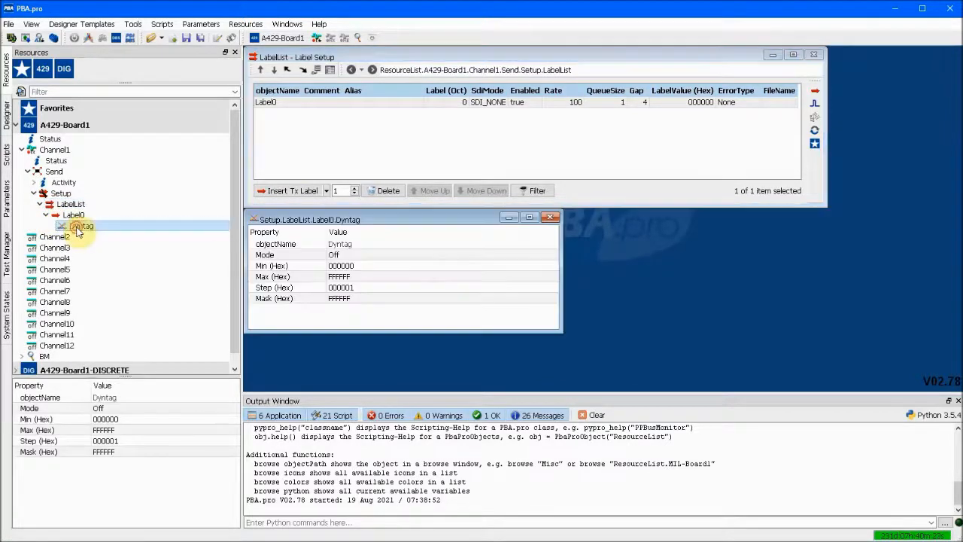
click(260, 256)
click(355, 257)
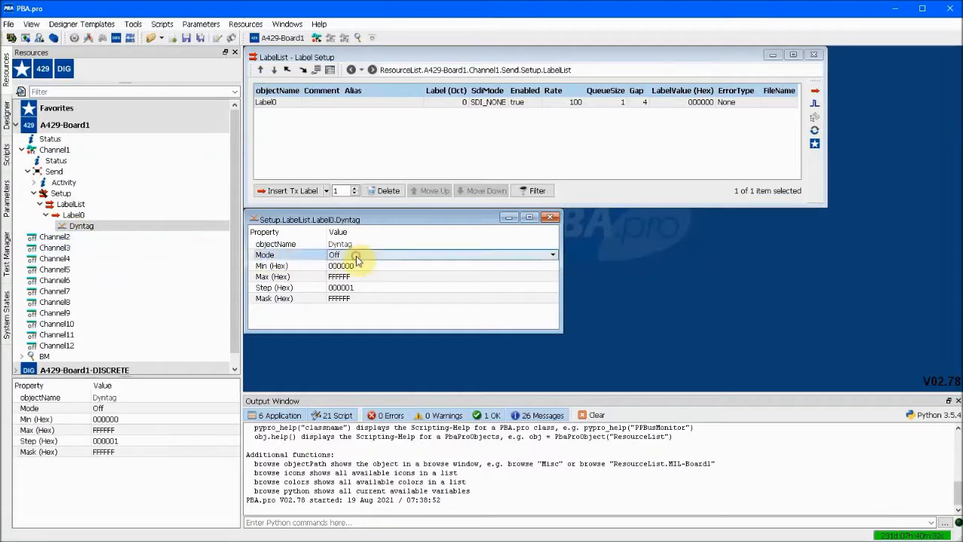
click(356, 256)
click(354, 272)
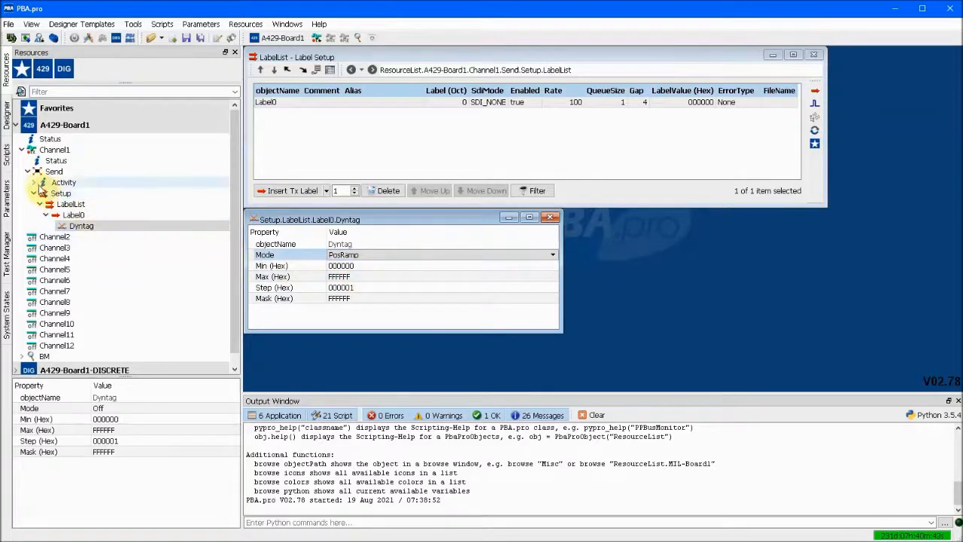
- Show the binary display of Channel1's transmitted Label0 over the Dyntag window and start Channel1
right_click(62, 194)
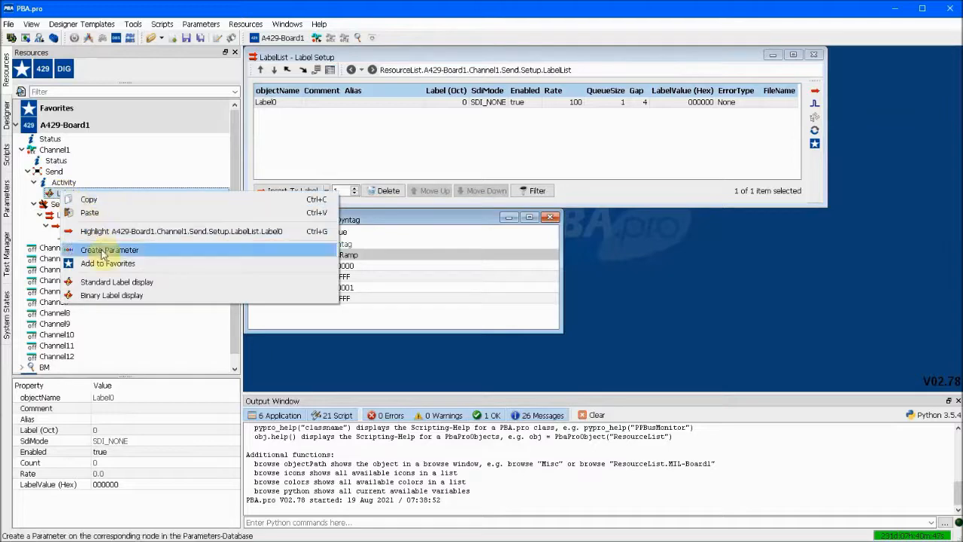
click(110, 295)
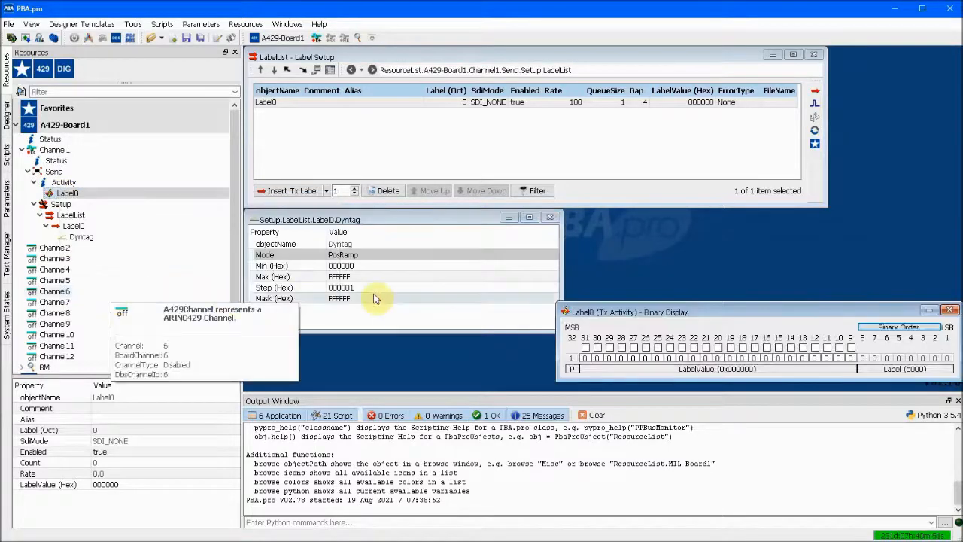
drag(746, 311, 572, 221)
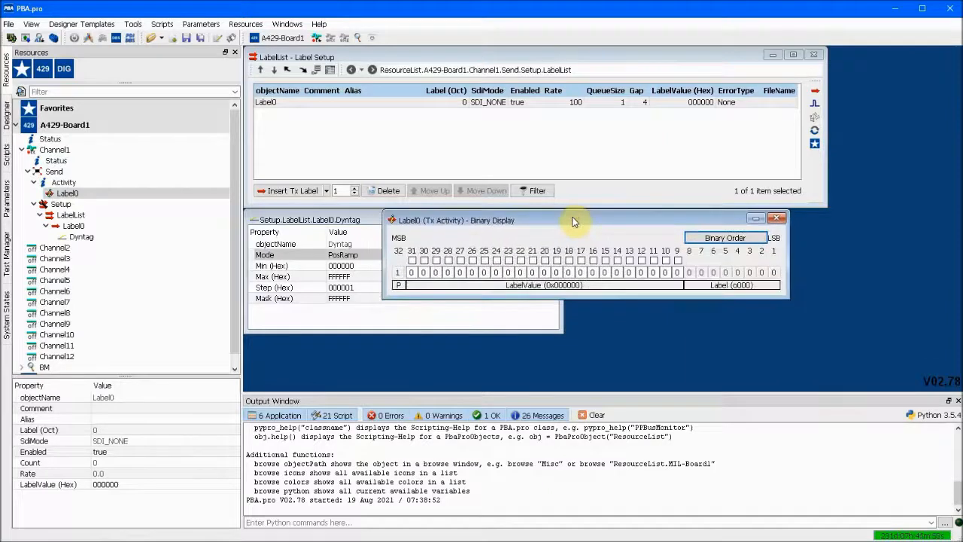
right_click(90, 149)
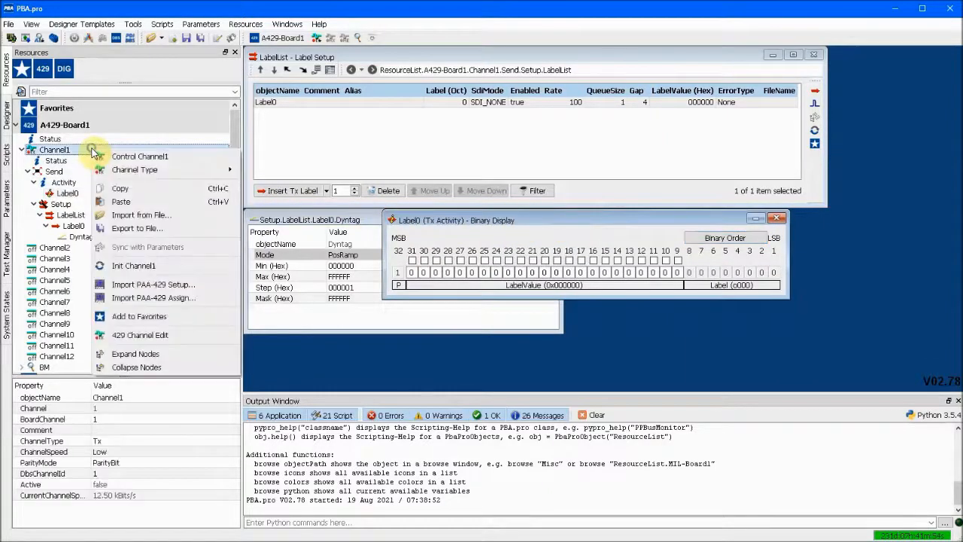
click(135, 156)
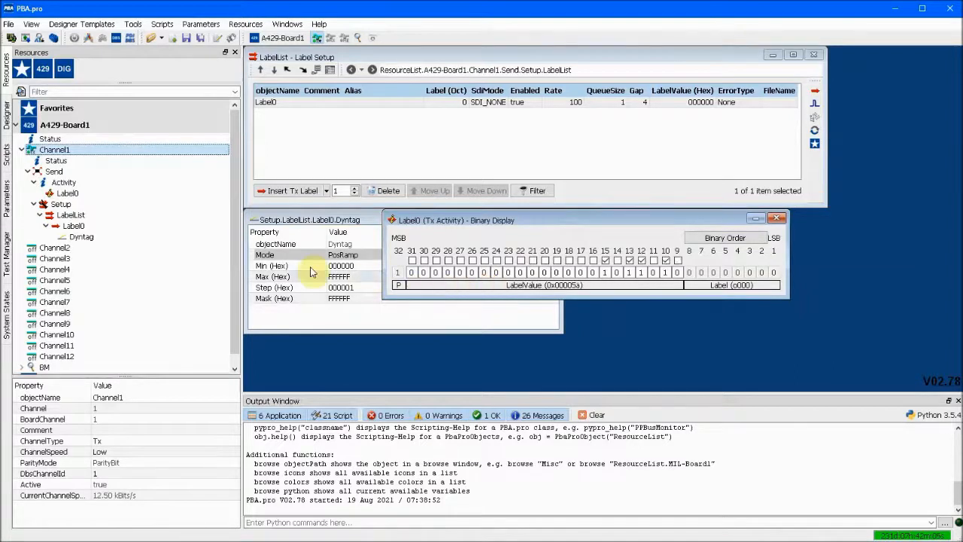
- Set Channel5's channel type to Rx
mouse_move(95, 175)
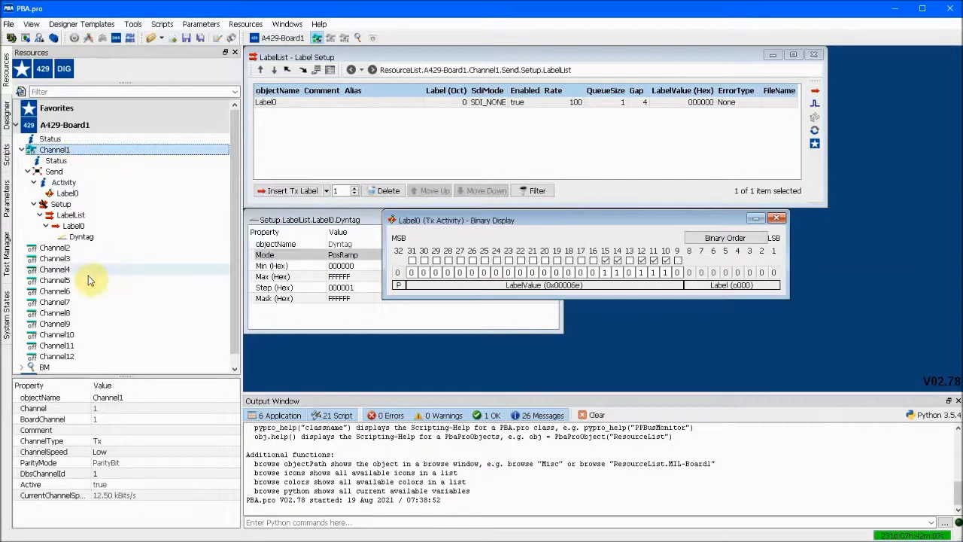
mouse_move(68, 282)
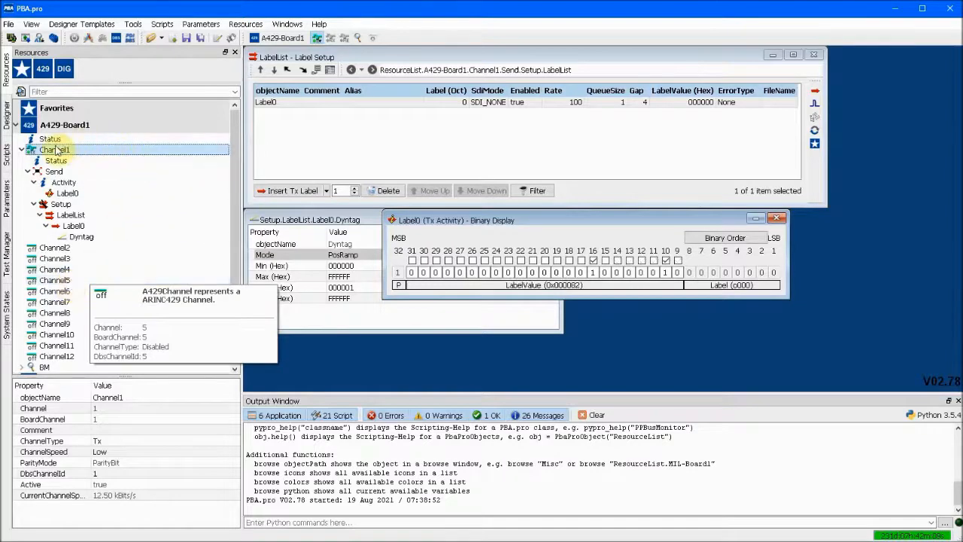
right_click(50, 280)
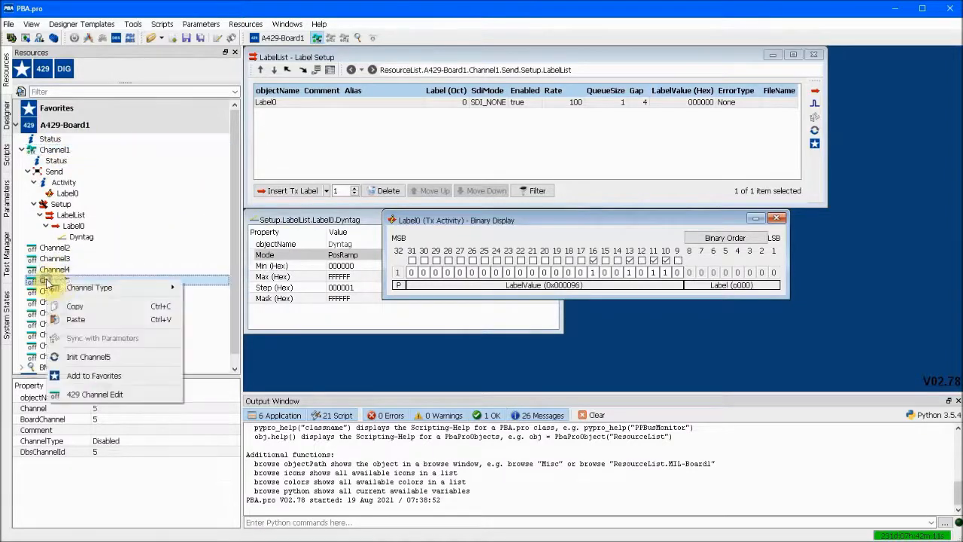
mouse_move(128, 291)
click(206, 302)
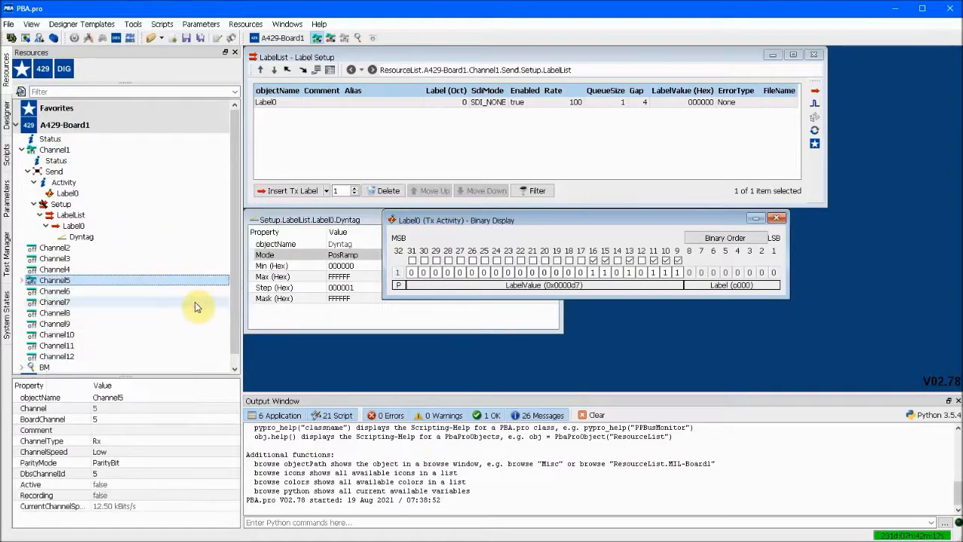
- Open Channel5's status display, move it clear of the label displays, and start Channel5
click(21, 281)
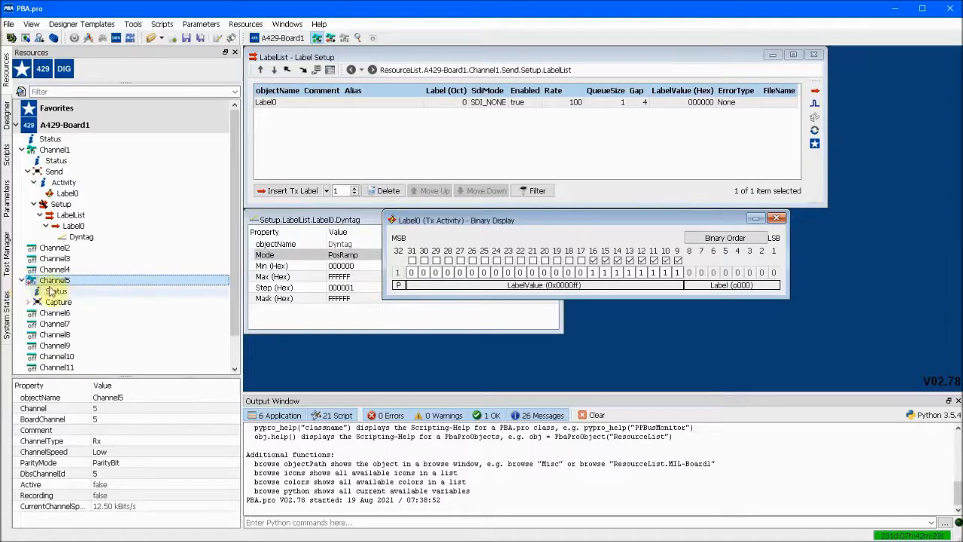
double_click(57, 292)
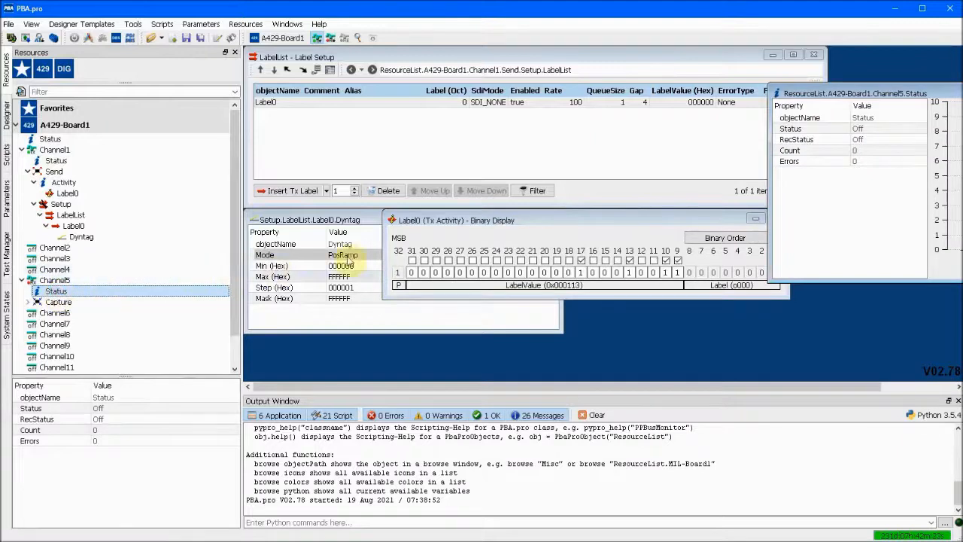
drag(896, 92, 810, 62)
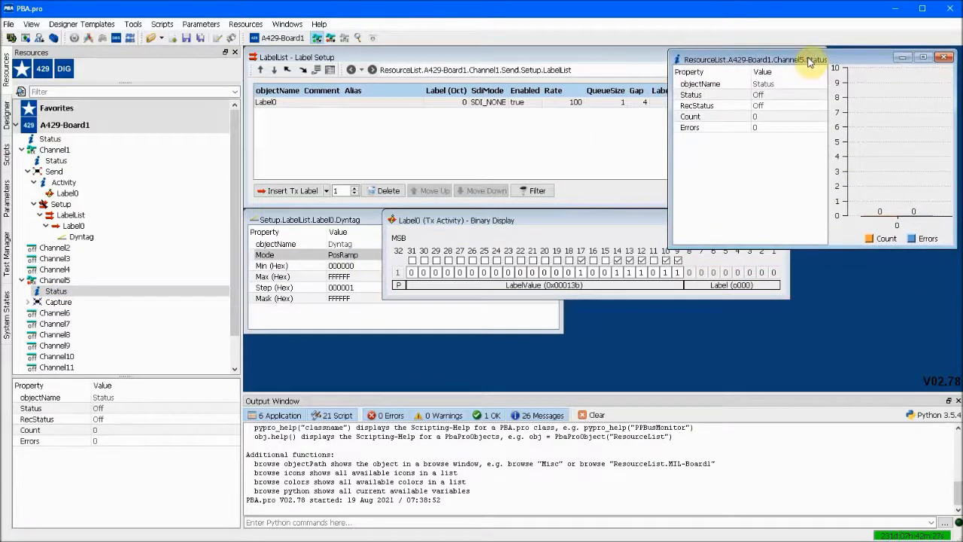
click(56, 280)
right_click(56, 280)
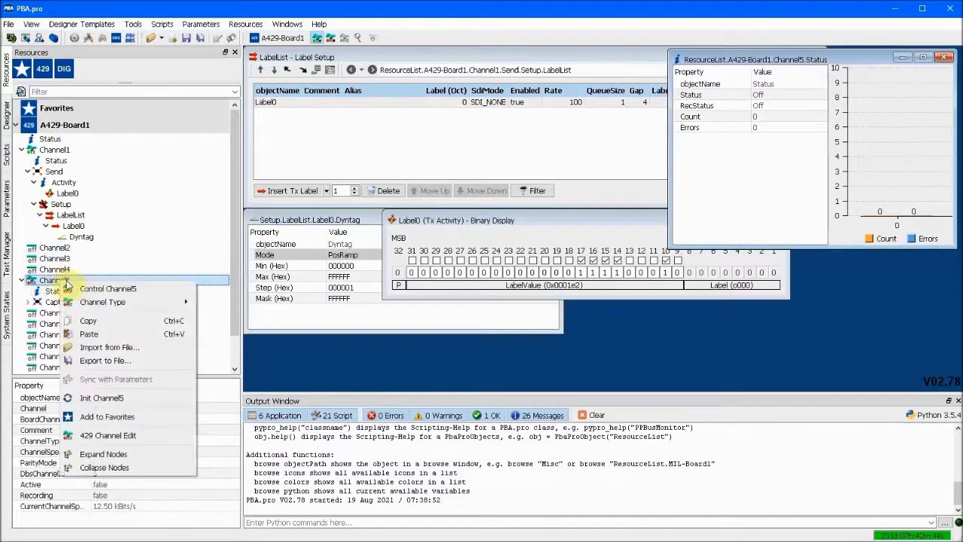
click(90, 286)
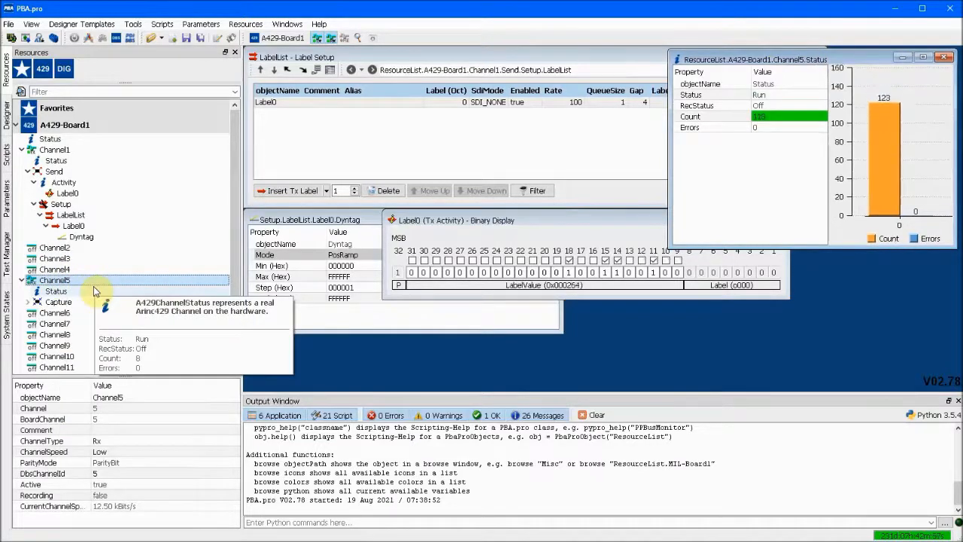
- Open the binary display of Channel5's captured Label0 and place it directly below the transmit binary display
click(29, 302)
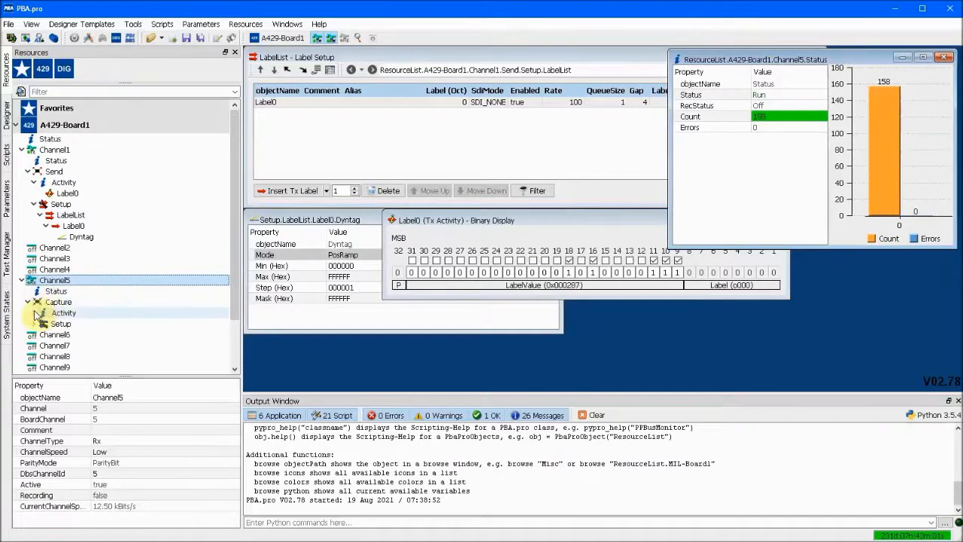
click(33, 312)
right_click(68, 325)
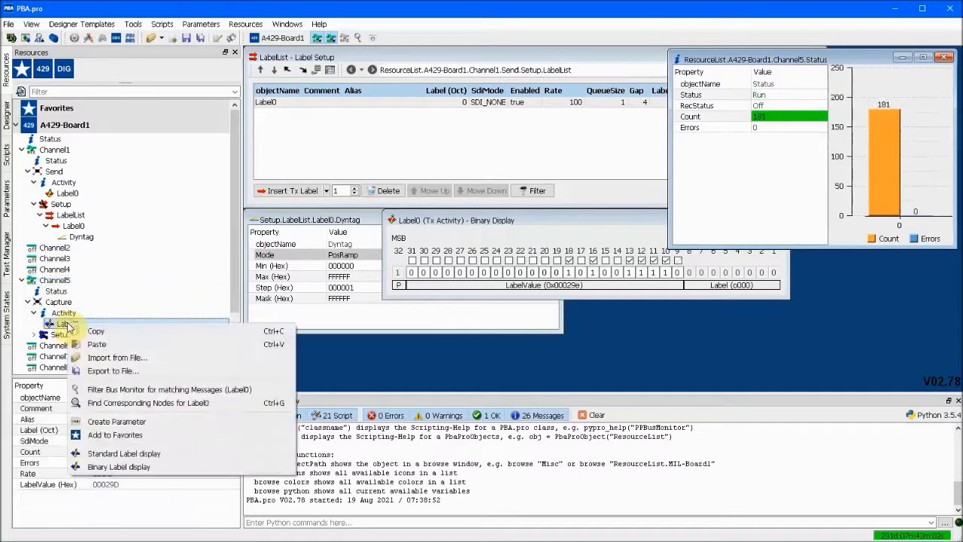
click(120, 467)
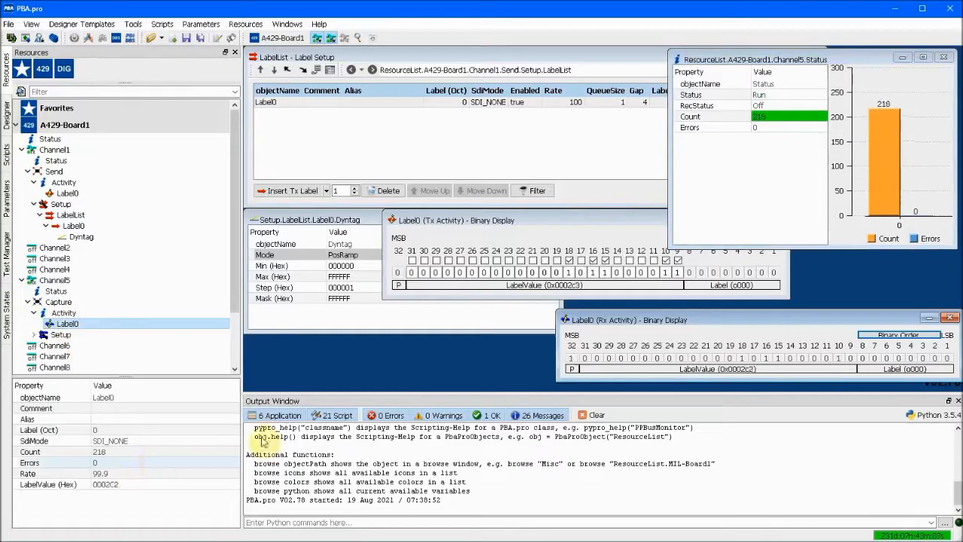
drag(779, 320, 608, 319)
click(605, 218)
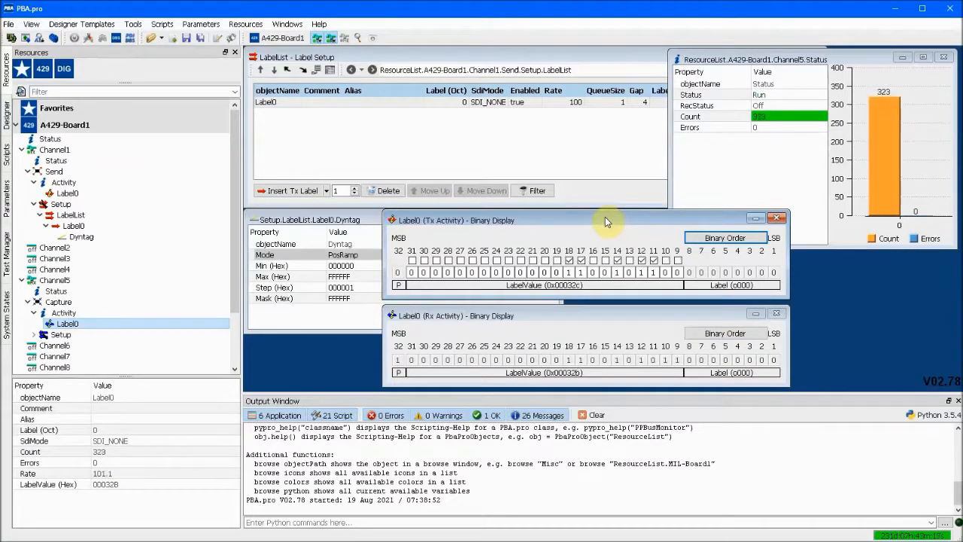
- Open standard label displays for Channel5's captured Label0 and Channel1's sent Label0, and arrange them side by side
right_click(88, 324)
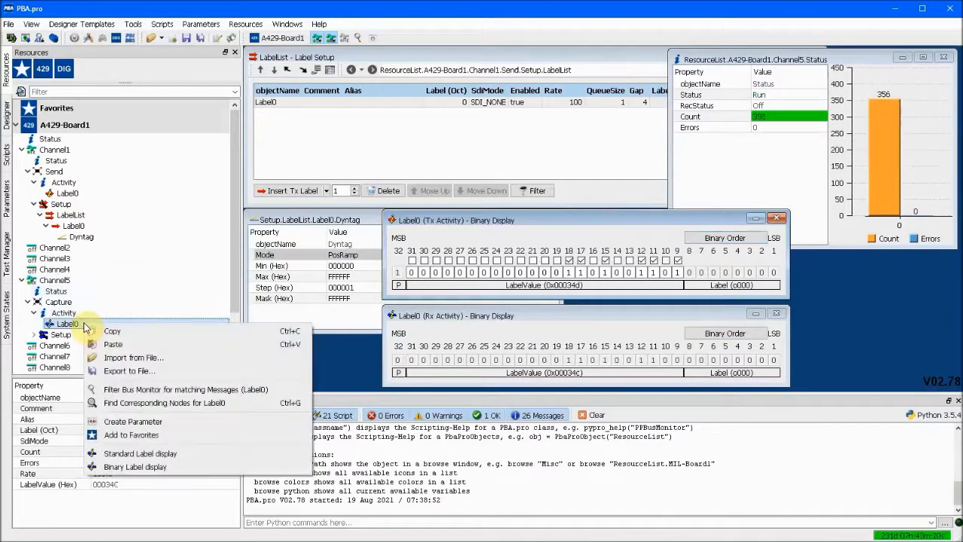
click(139, 454)
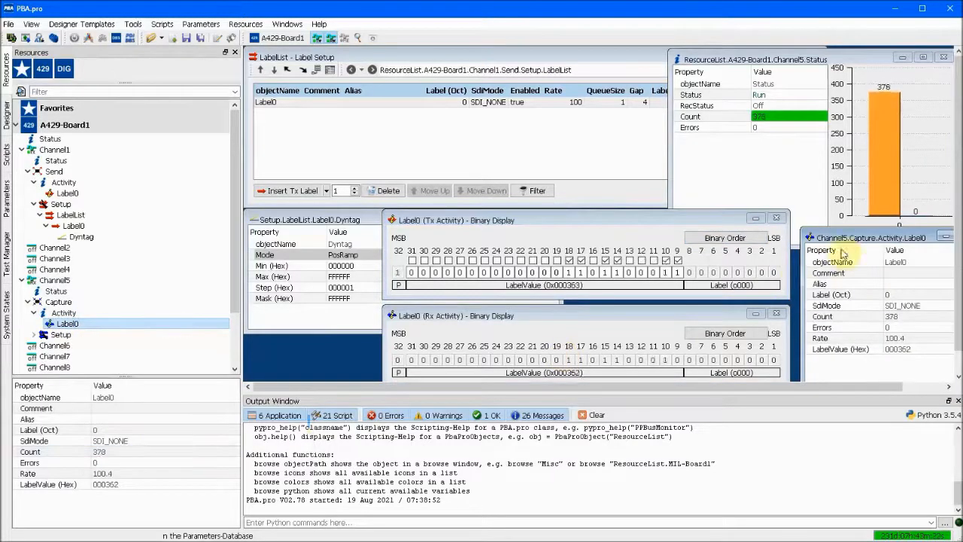
drag(858, 229, 554, 142)
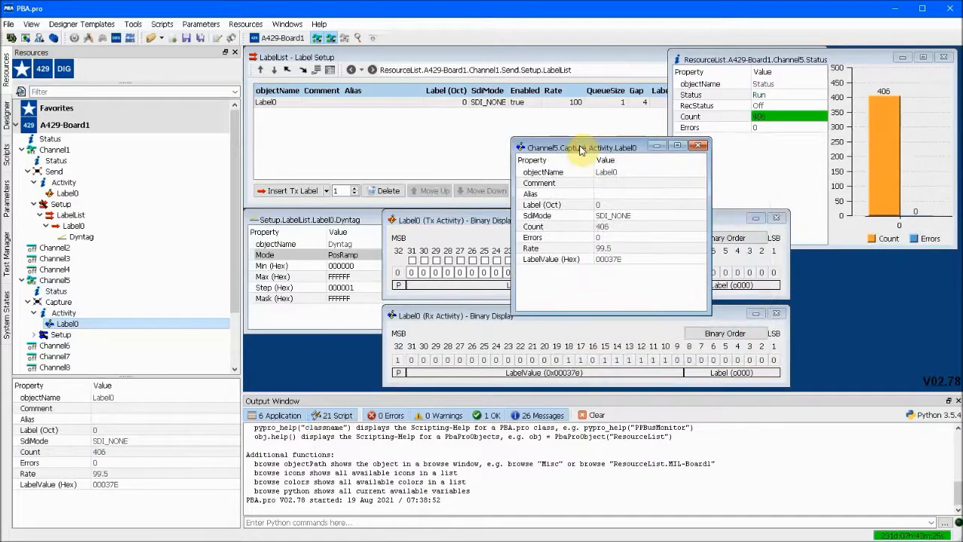
right_click(67, 194)
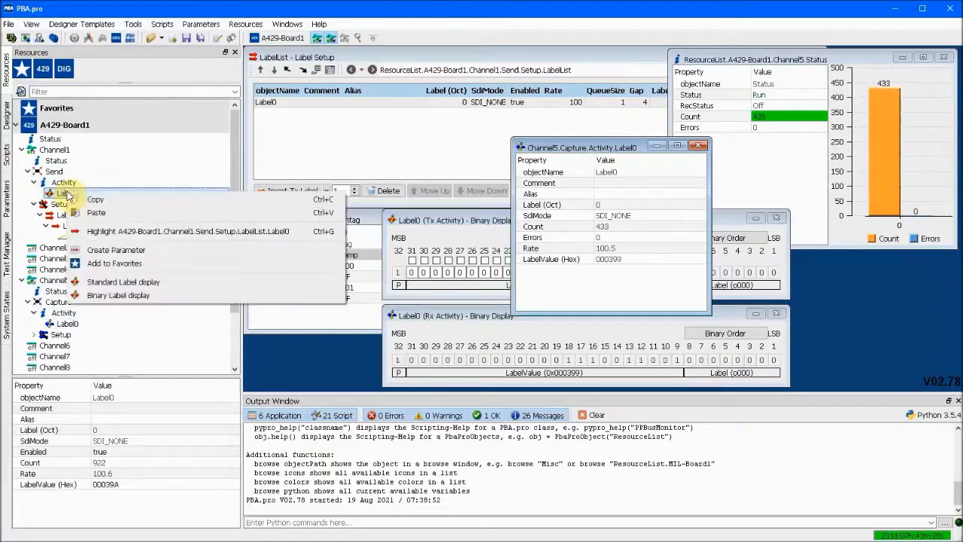
click(135, 283)
drag(930, 225, 422, 152)
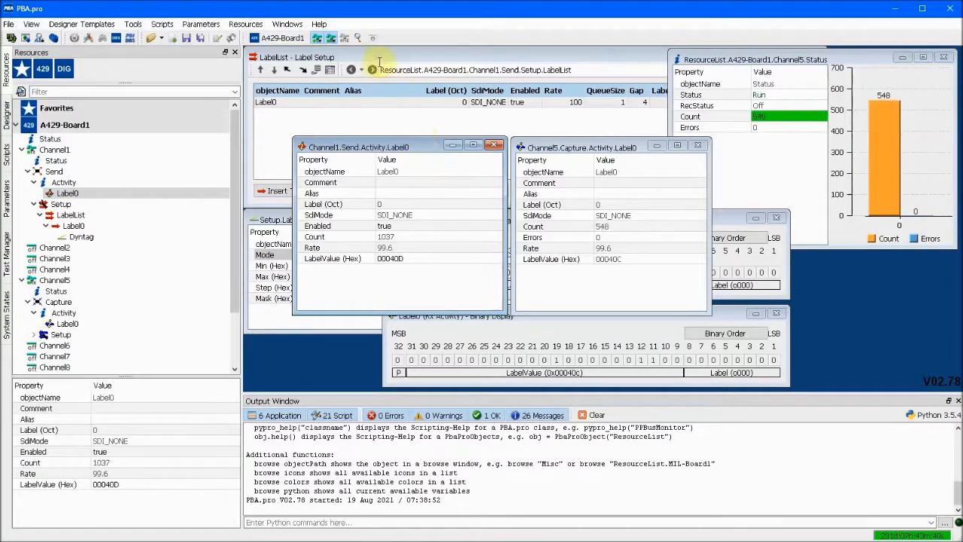
- Capture Channel5's traffic in the bus monitor's all-recordings view with the list following the newest messages, and stop the monitor
click(360, 39)
click(391, 50)
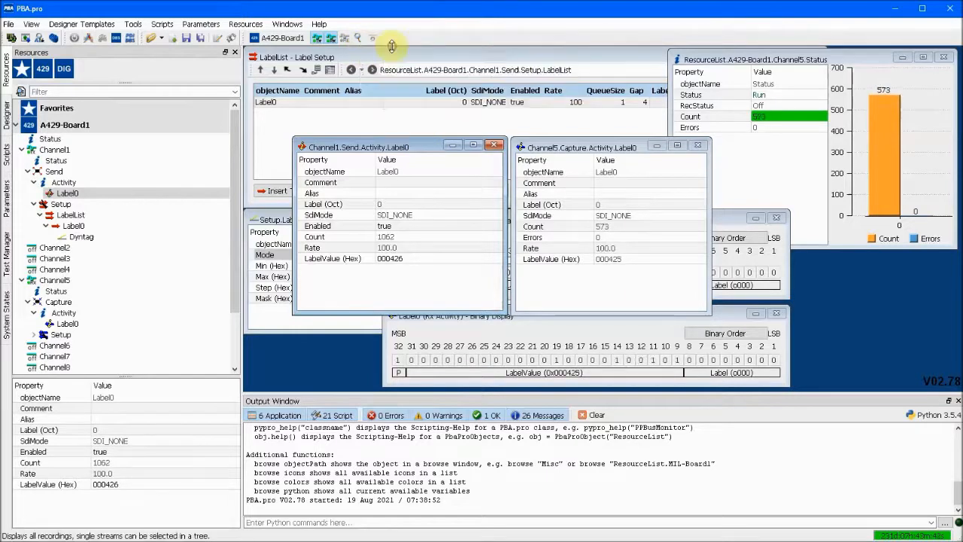
drag(647, 132, 521, 91)
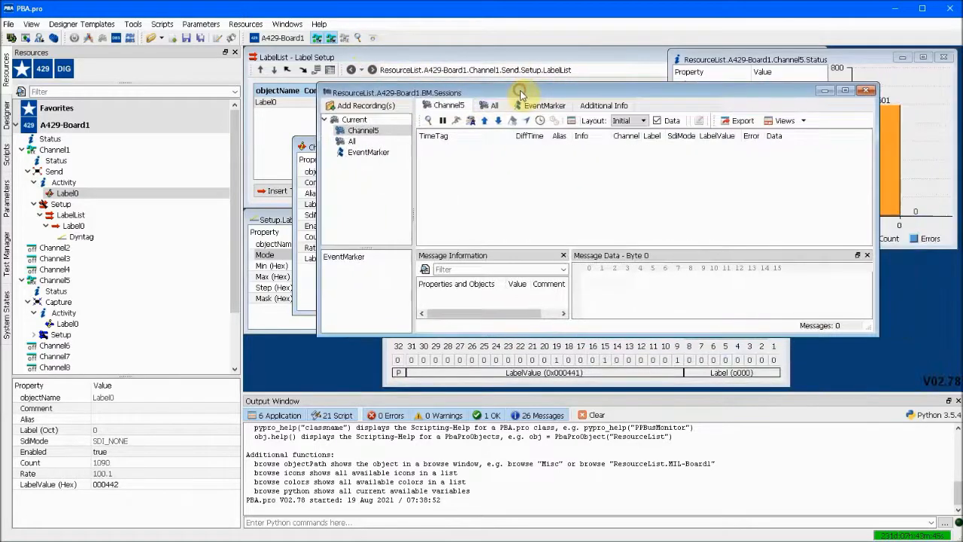
click(428, 122)
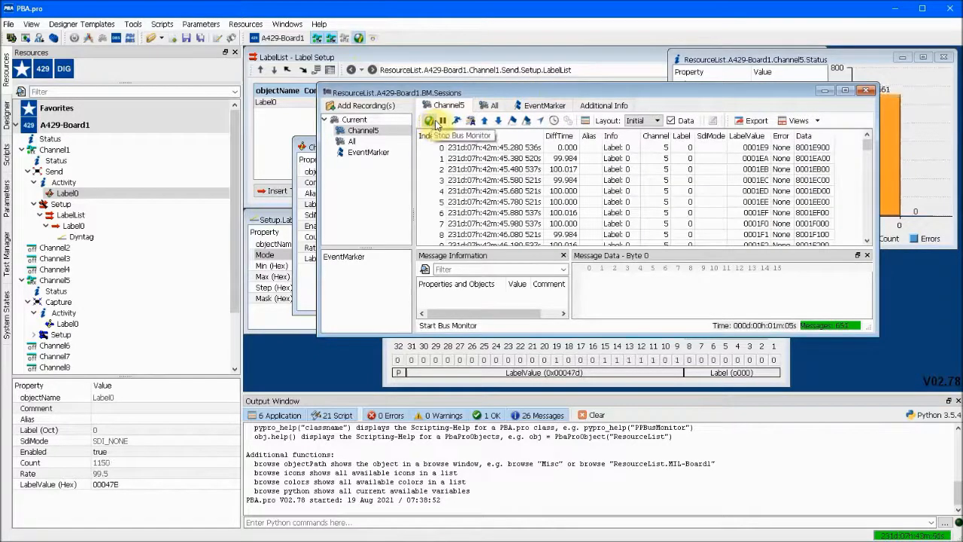
click(455, 122)
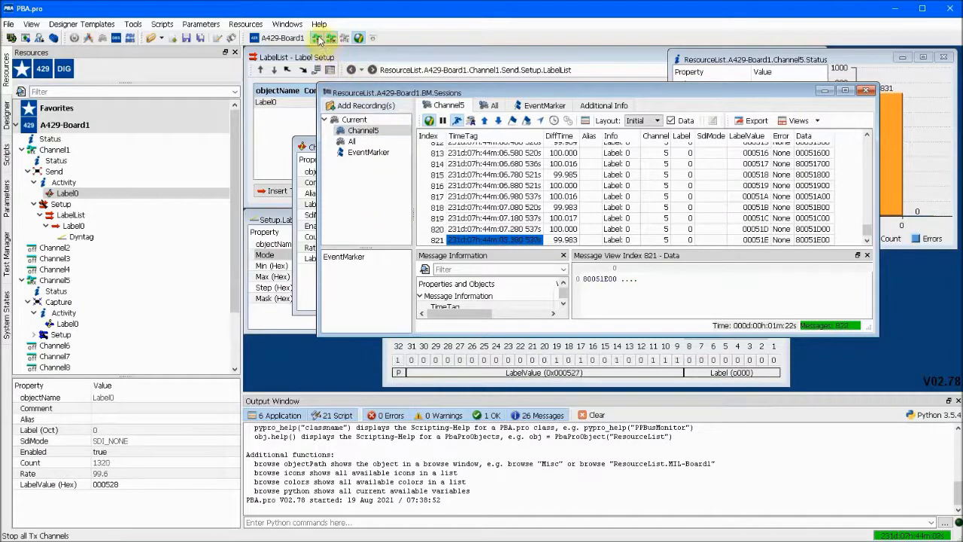
click(361, 37)
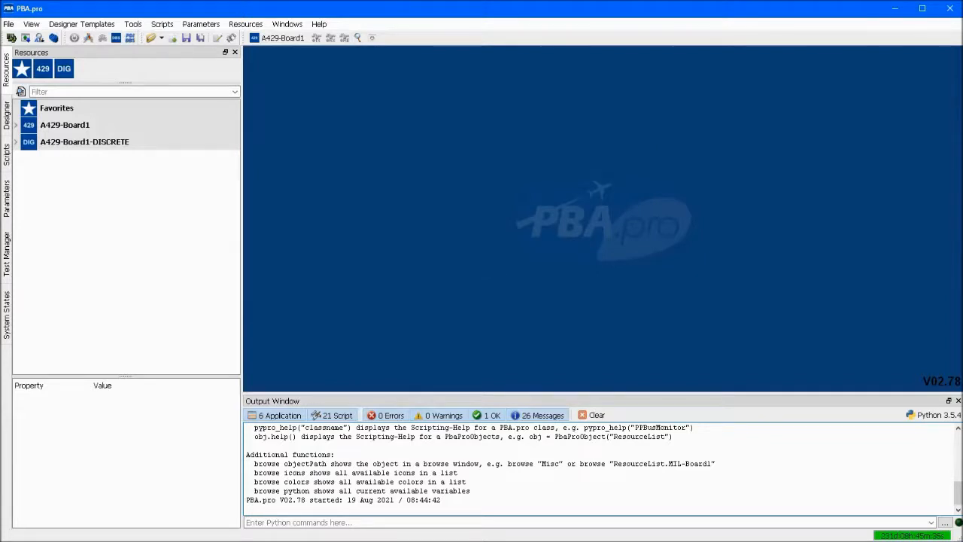
- Load the parameter database All-Equipment-IDs.ppdbs from the A429 support files folder
click(8, 24)
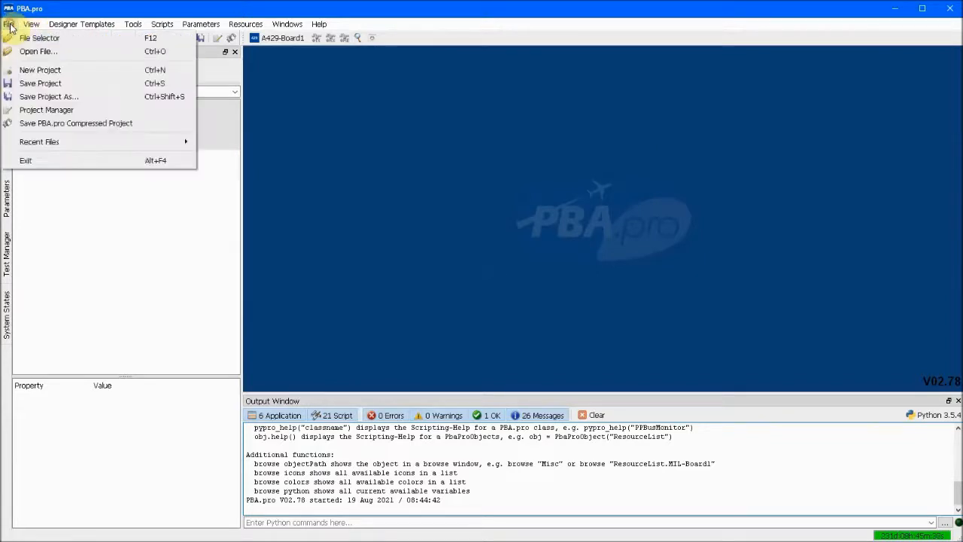
click(12, 37)
click(30, 38)
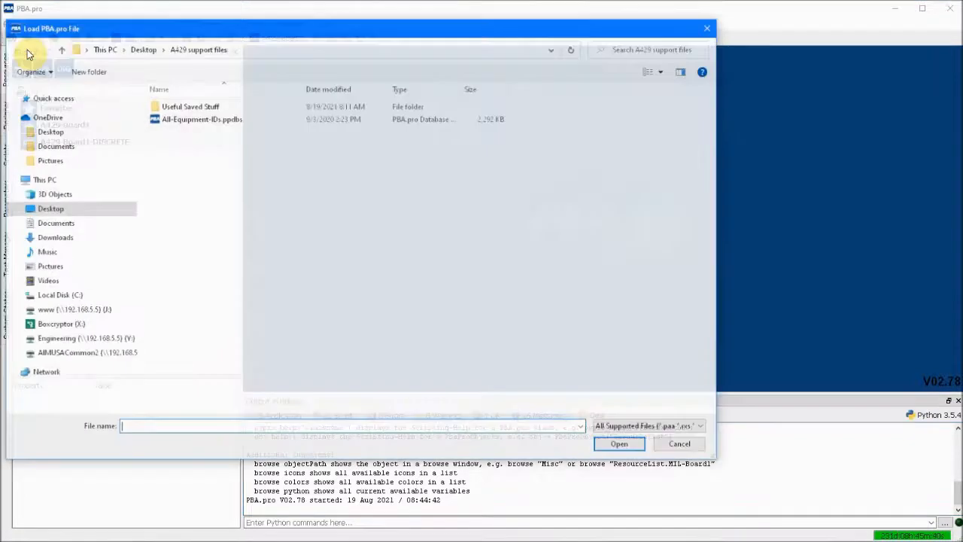
click(175, 119)
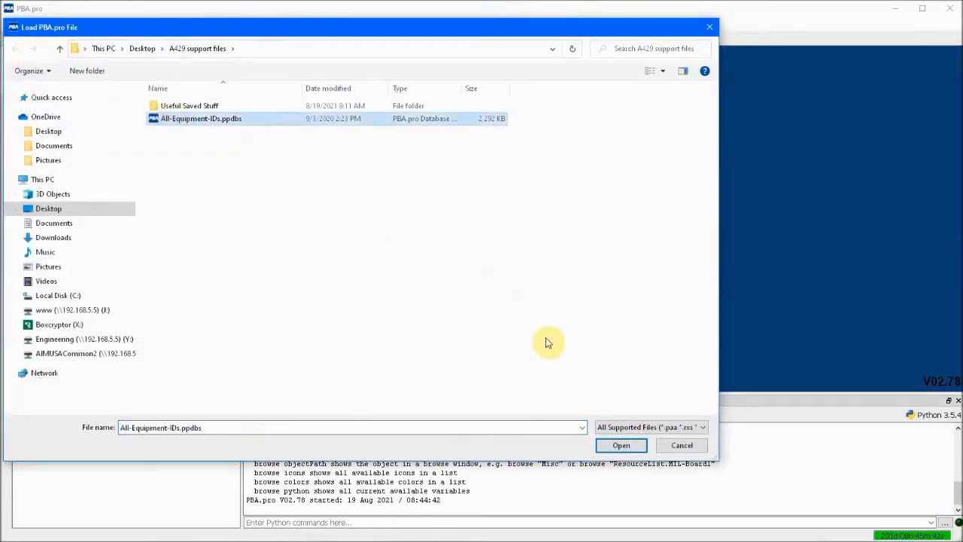
click(619, 445)
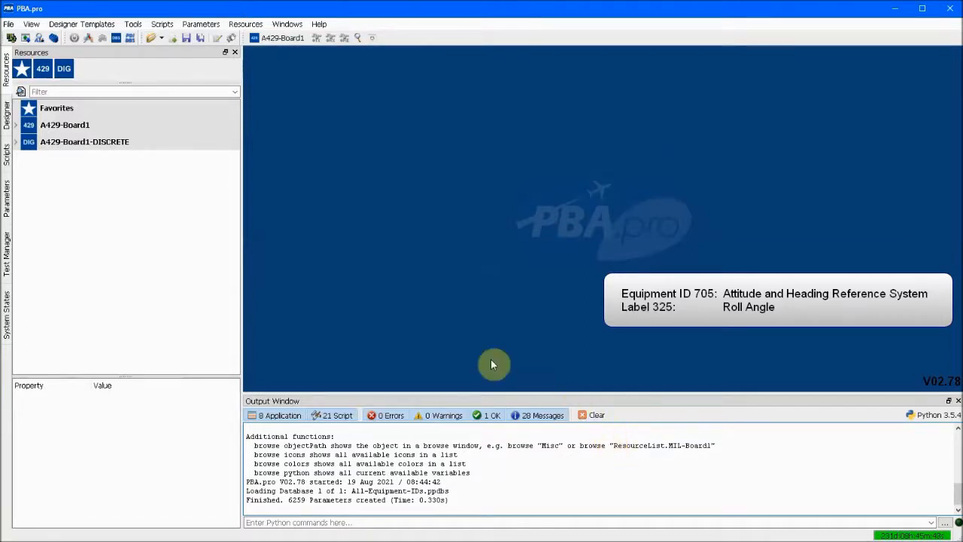
- Delete the ARINC429 parameter entries from Flight-Control-Computer-(701) through Inertial-Reference-System-(704)
click(7, 201)
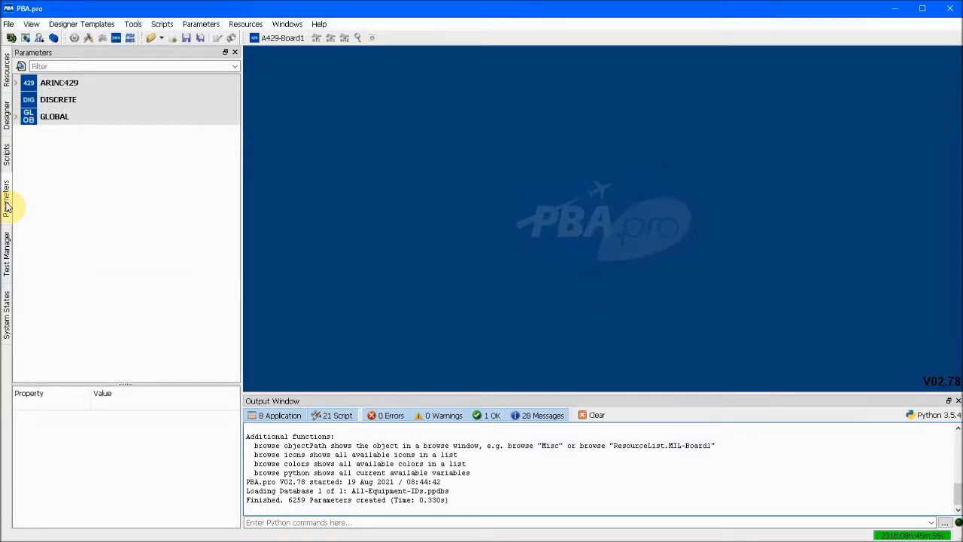
click(16, 83)
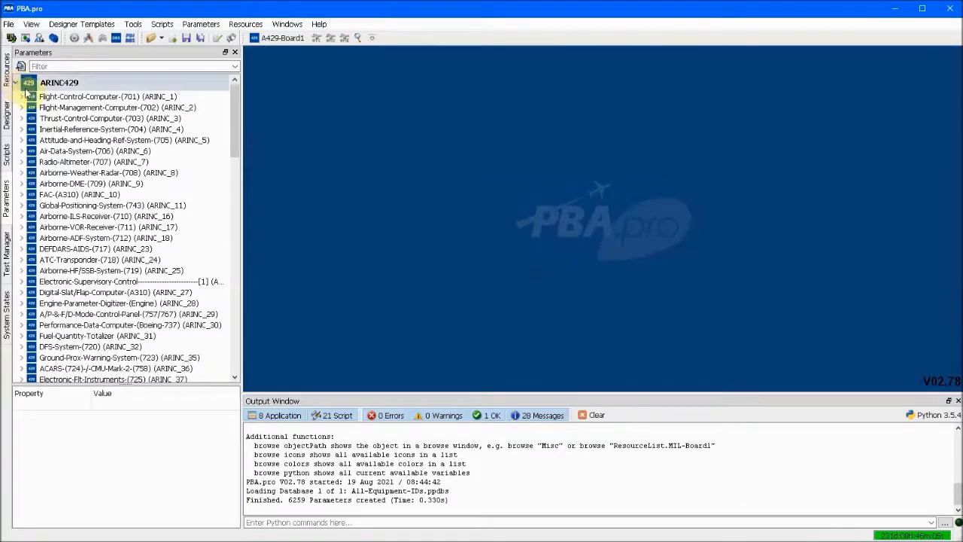
click(83, 130)
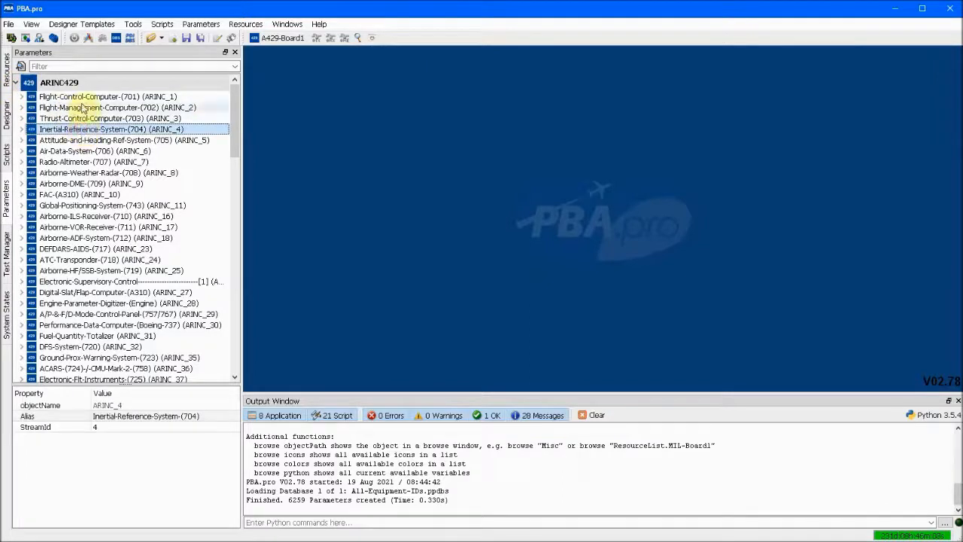
shift+click(85, 98)
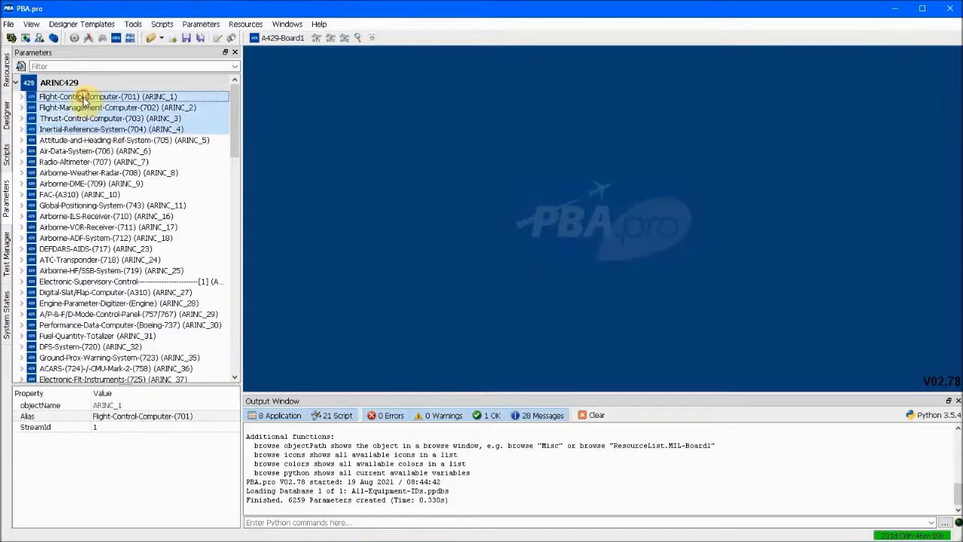
right_click(85, 98)
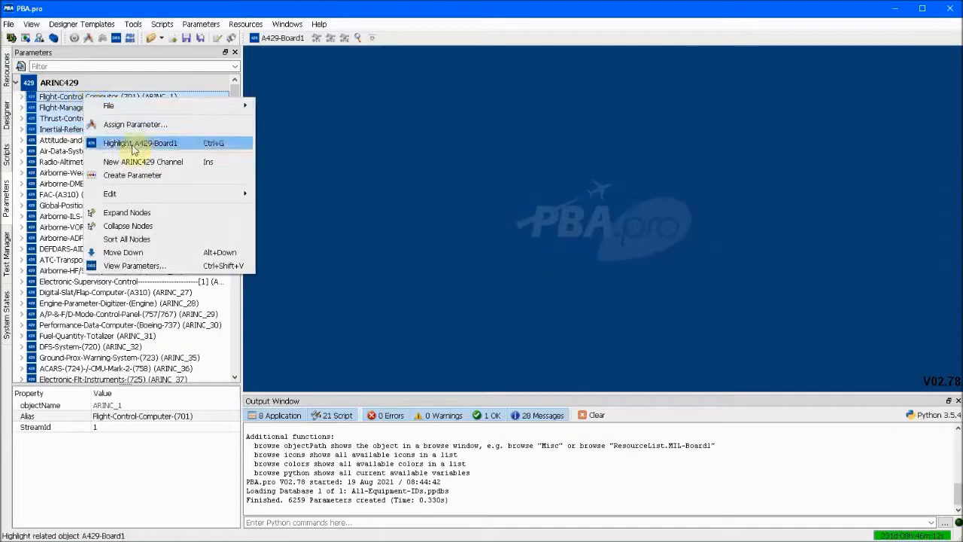
mouse_move(189, 193)
click(315, 262)
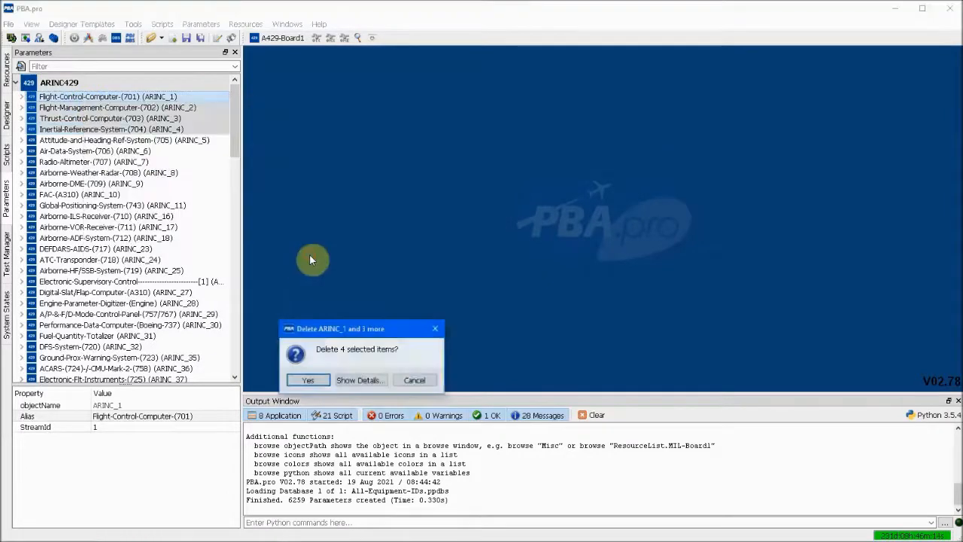
click(315, 379)
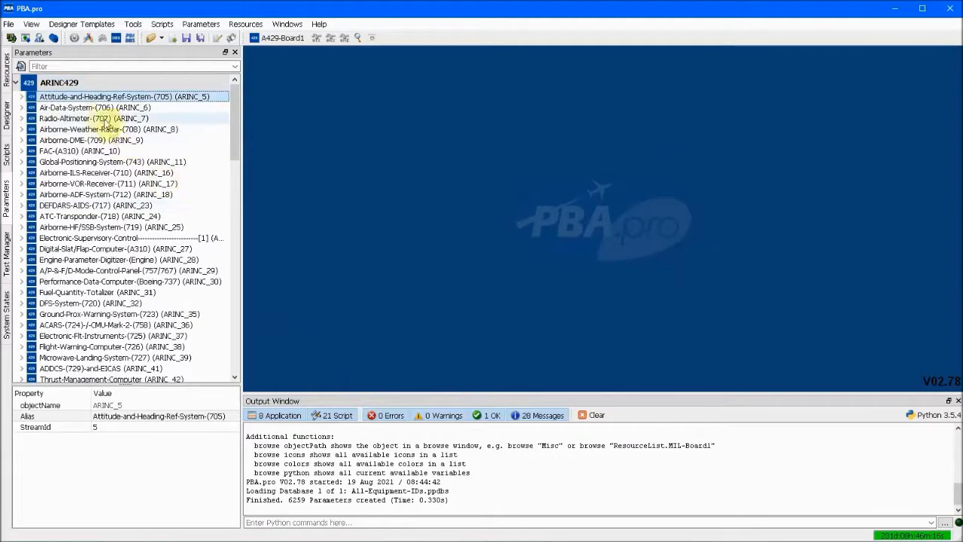
- Delete all ARINC429 equipment entries from Air-Data-System-(706) through Satellite-ACU, keeping only Attitude-and-Heading-Ref-System-(705)
click(154, 108)
drag(236, 118, 247, 326)
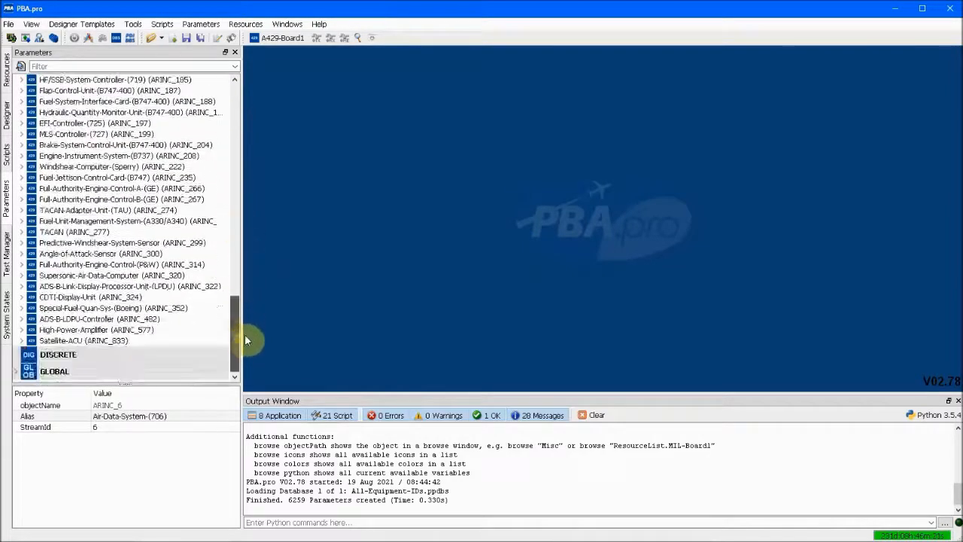
shift+click(129, 342)
right_click(129, 342)
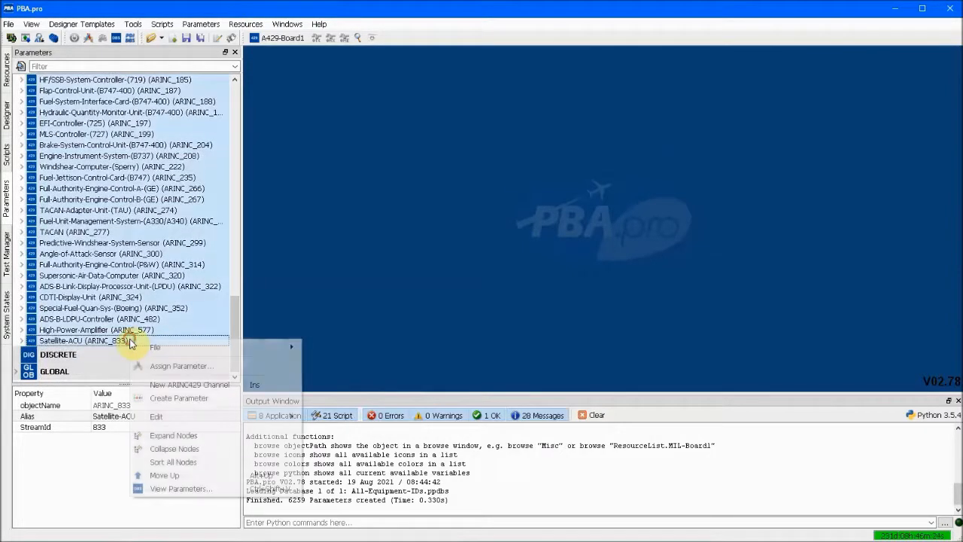
mouse_move(286, 417)
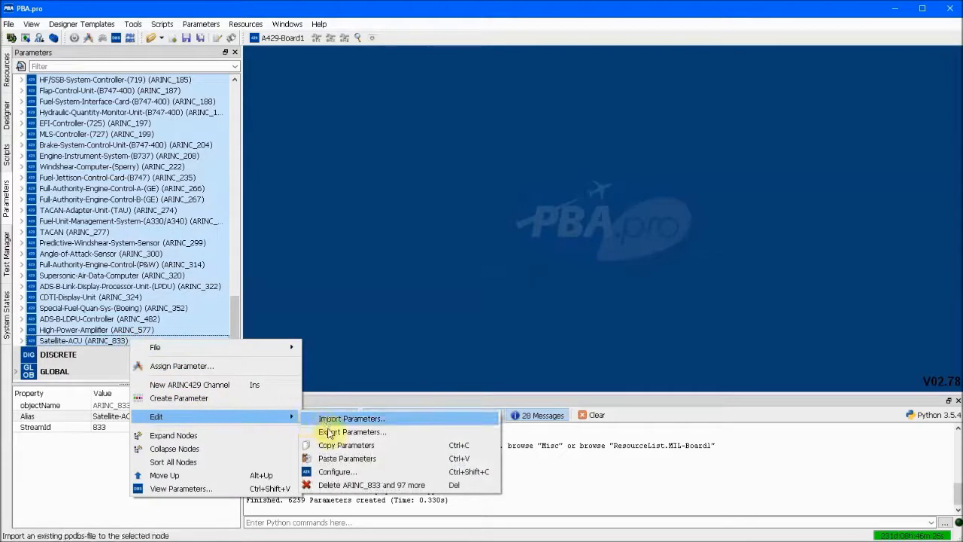
click(348, 484)
click(320, 376)
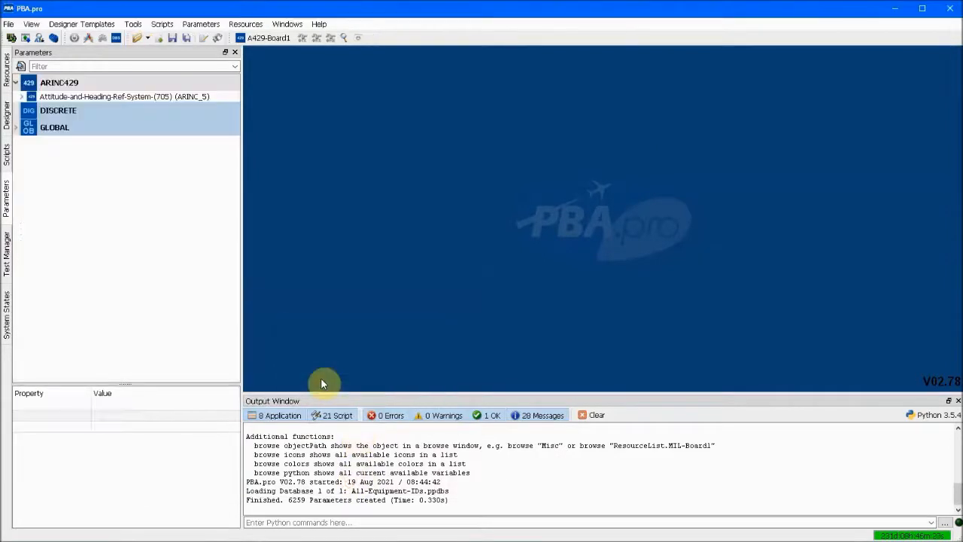
- Delete the labels from Ground Speed (LABEL_12) through Pitch Angle (LABEL_324) in the Attitude-and-Heading-Ref-System-(705) channel
click(23, 97)
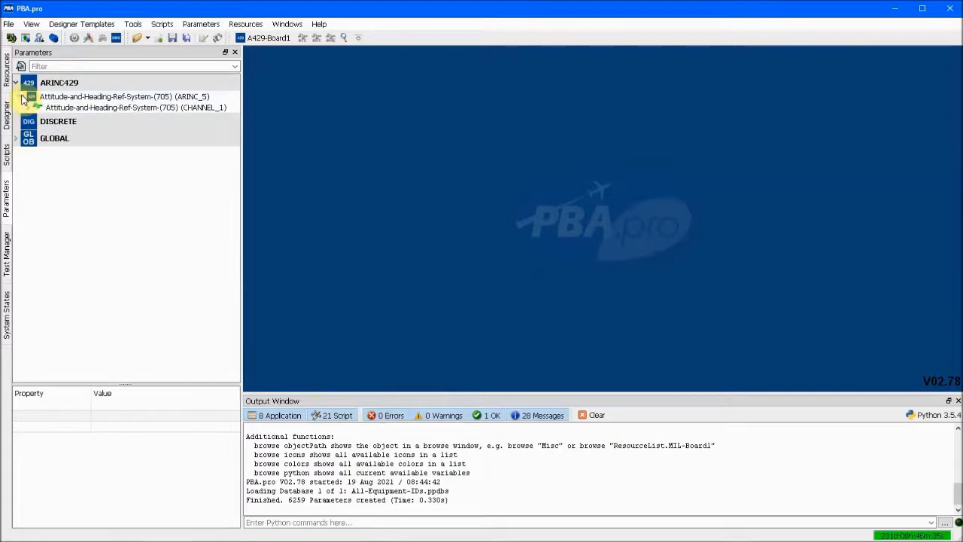
click(28, 108)
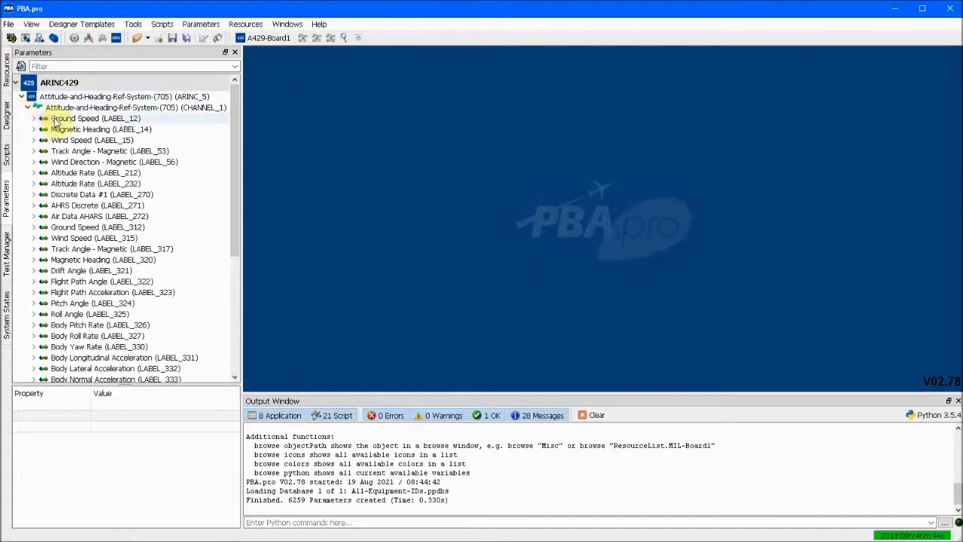
click(55, 120)
shift+click(106, 303)
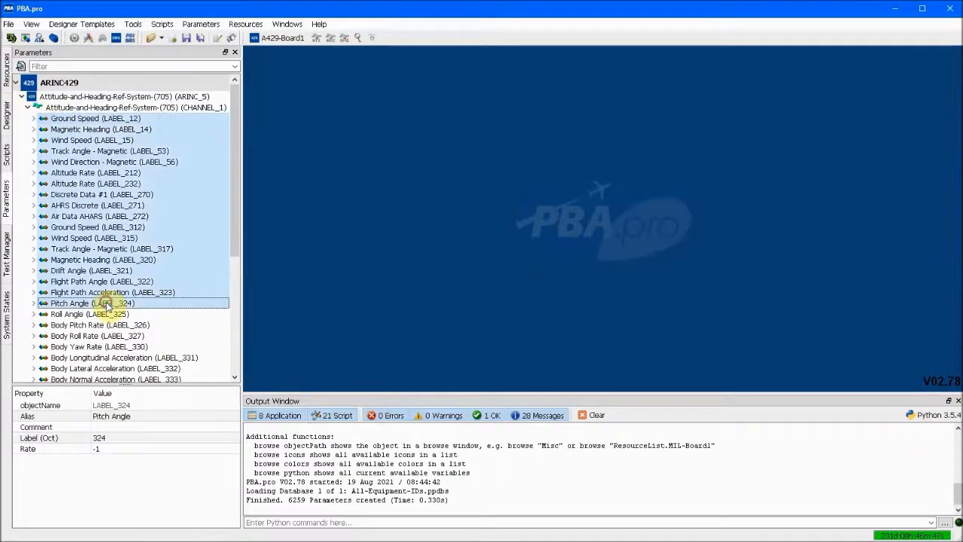
right_click(107, 303)
mouse_move(188, 413)
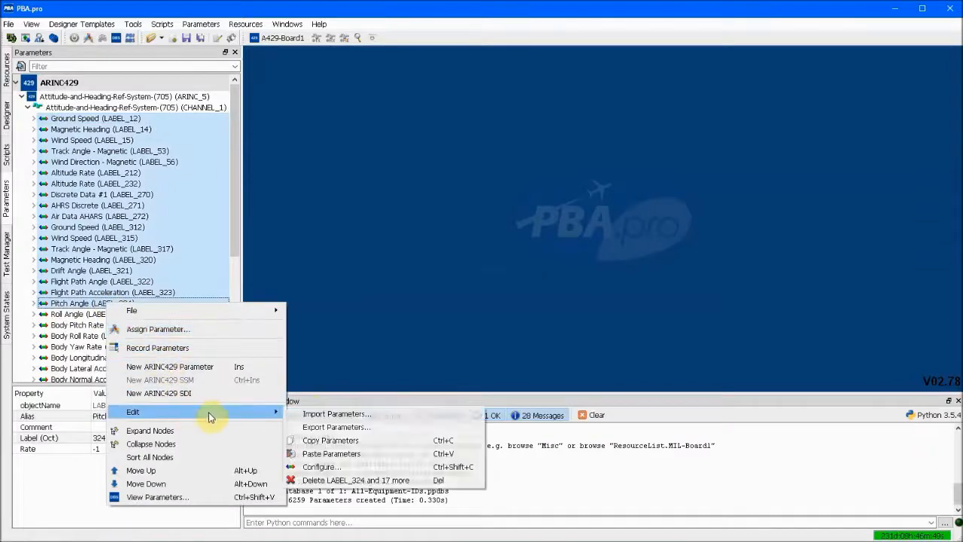
click(331, 475)
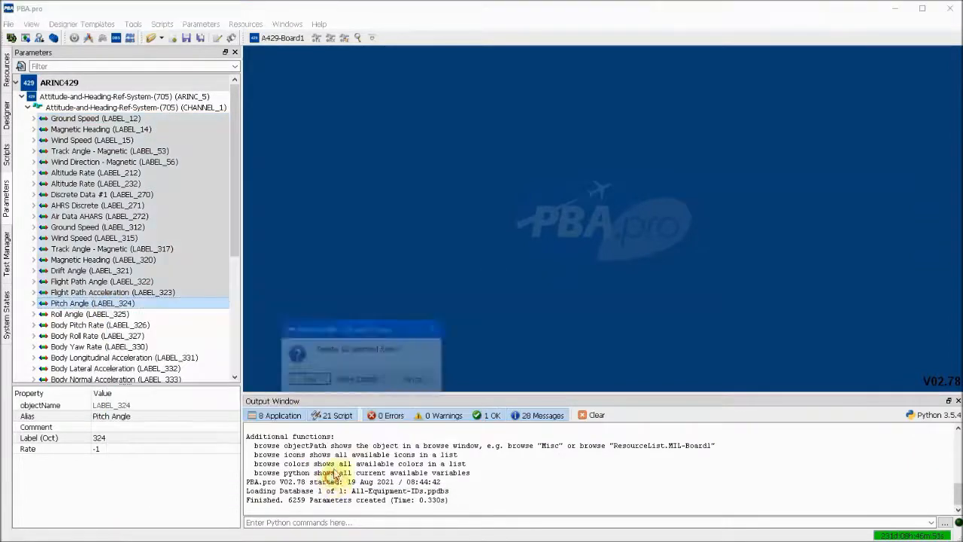
click(309, 378)
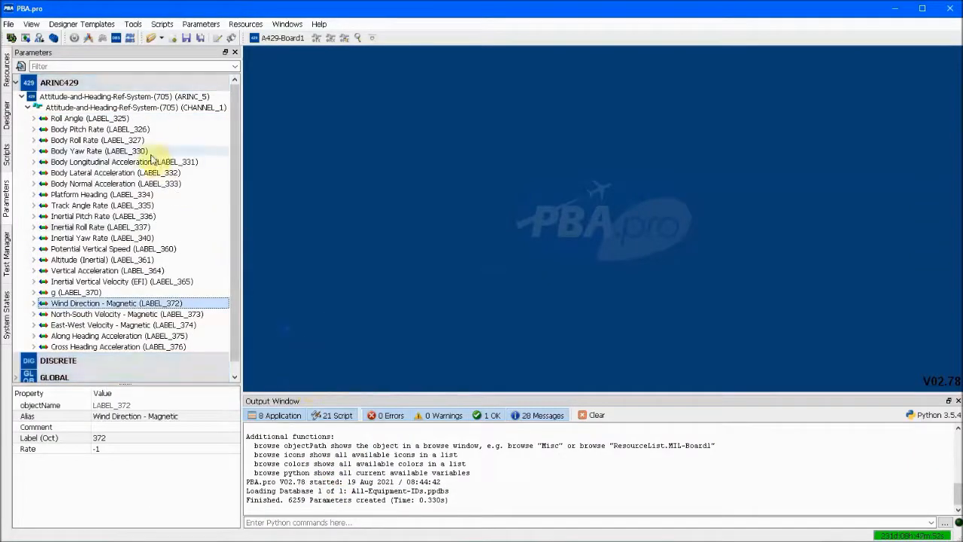
- Delete the labels from Body Pitch Rate (LABEL_326) through Cross Heading Acceleration (LABEL_376), keeping only Roll Angle (LABEL_325)
click(134, 130)
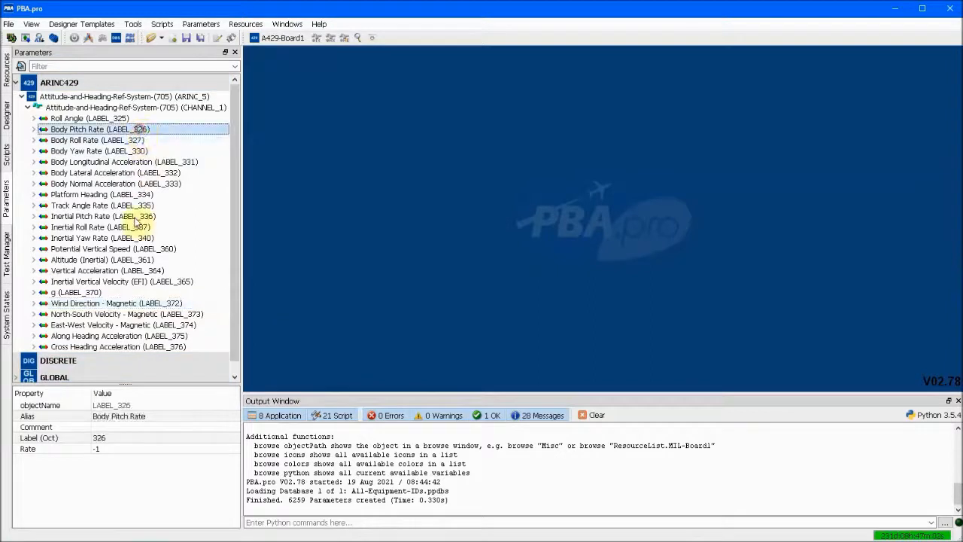
shift+click(129, 348)
right_click(129, 348)
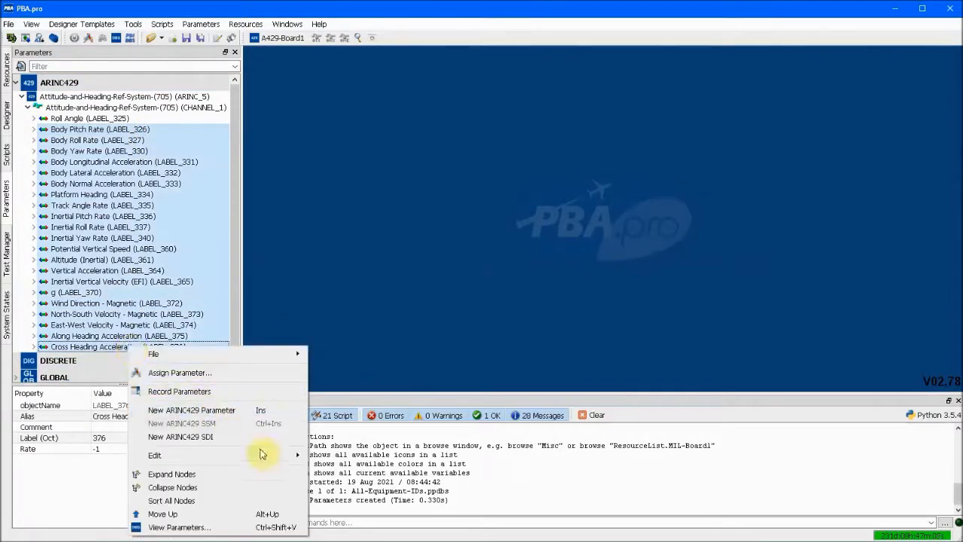
mouse_move(262, 454)
click(340, 523)
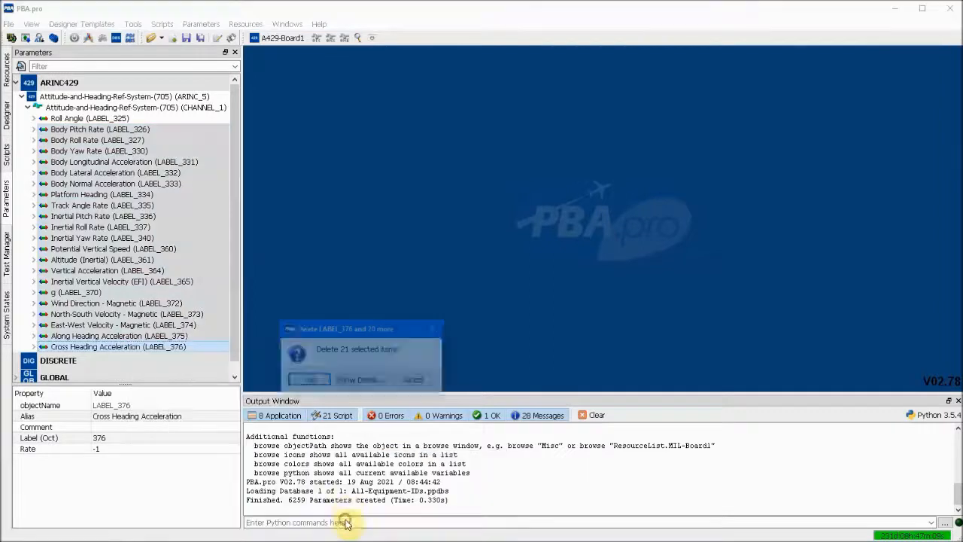
click(307, 379)
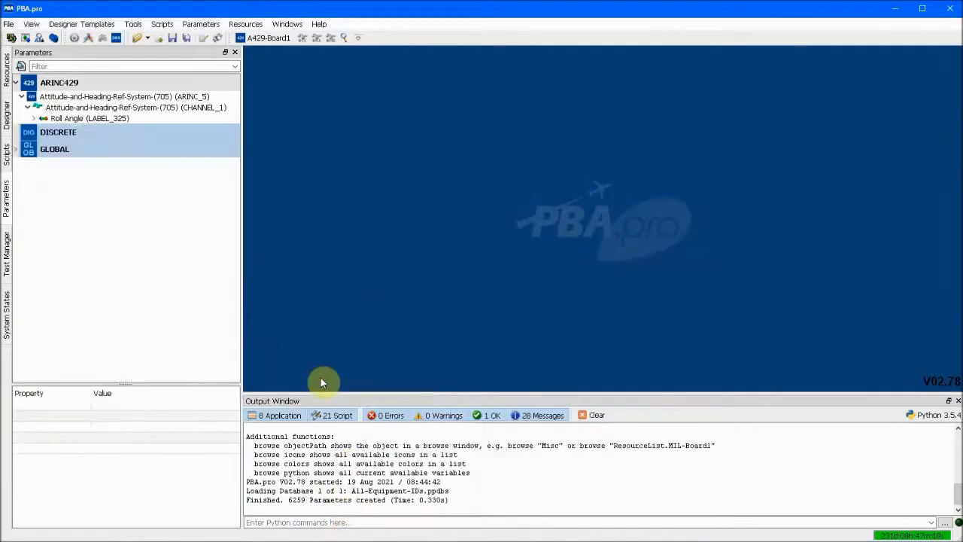
- Set the StreamId of the Attitude-and-Heading-Ref-System-(705) stream to 17
click(161, 98)
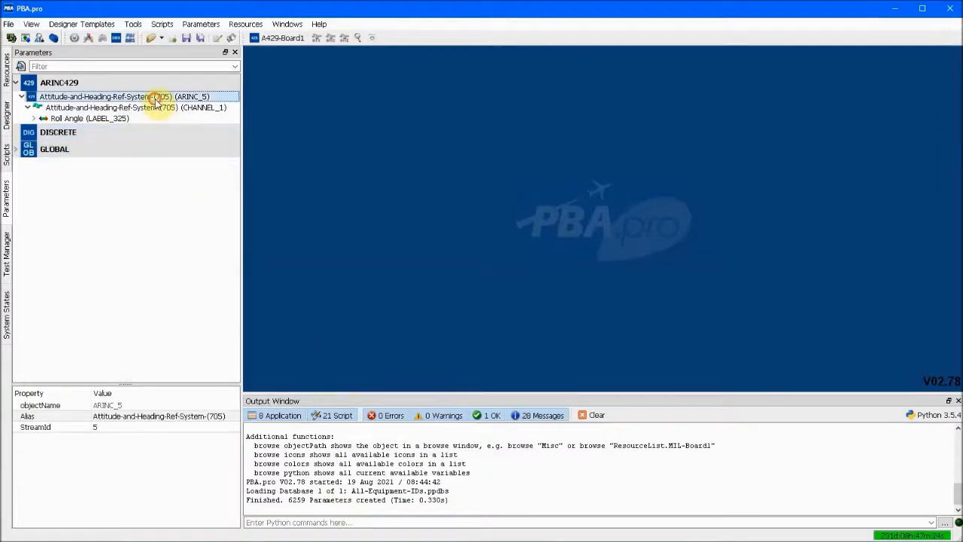
double_click(122, 428)
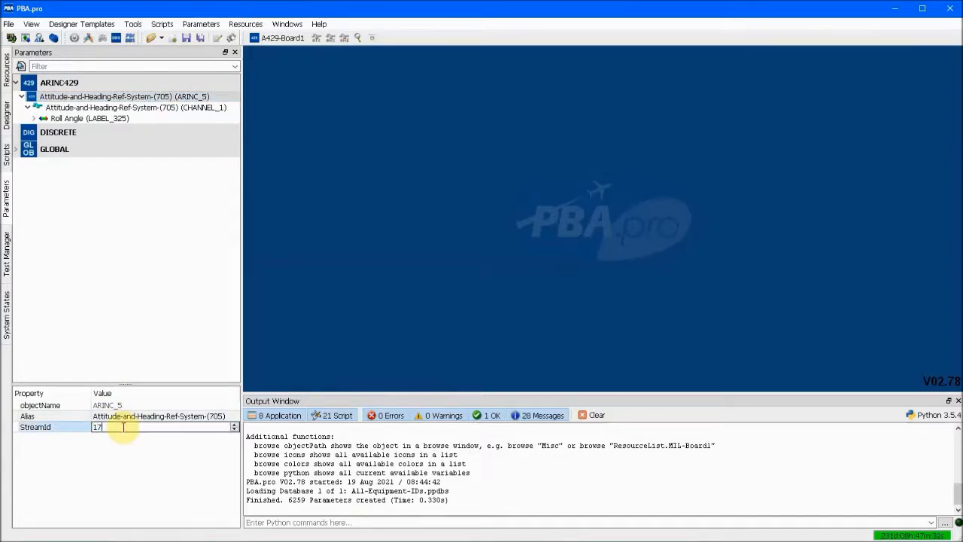
click(71, 460)
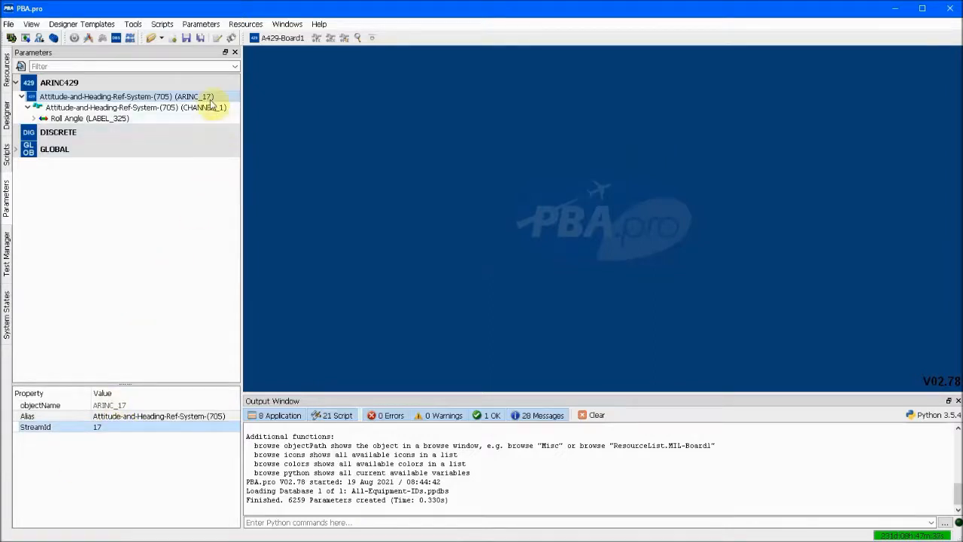
mouse_move(211, 103)
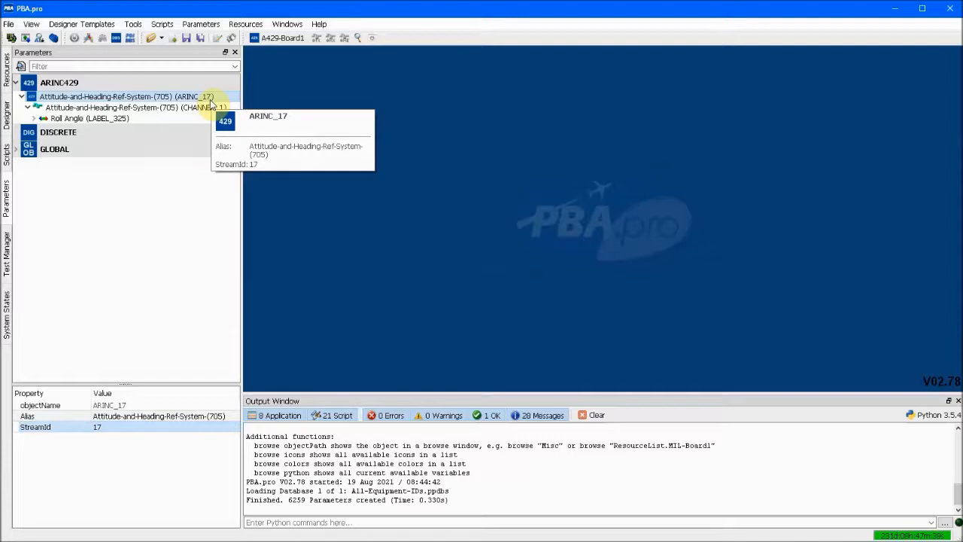
- Set the channel number of the Attitude-and-Heading-Ref-System-(705) channel entry to 42
click(193, 108)
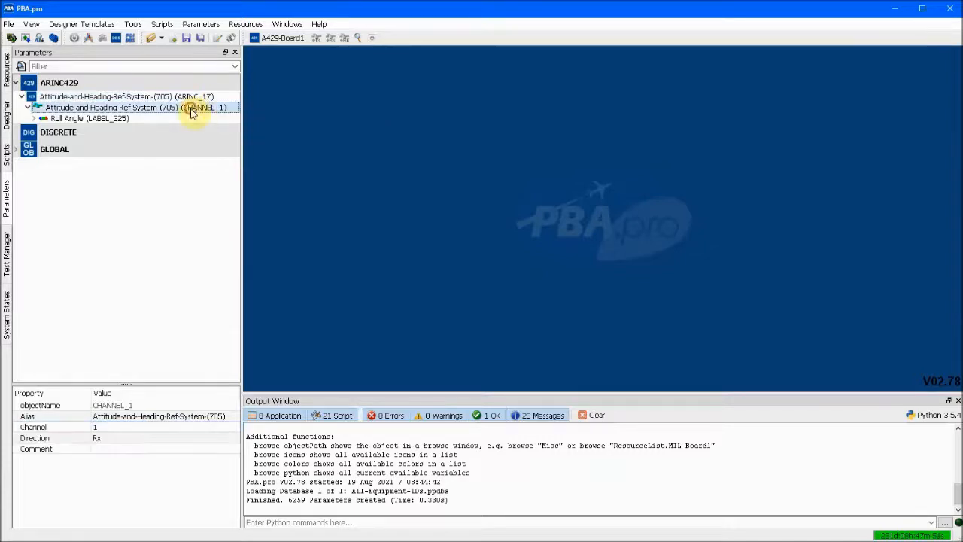
click(103, 429)
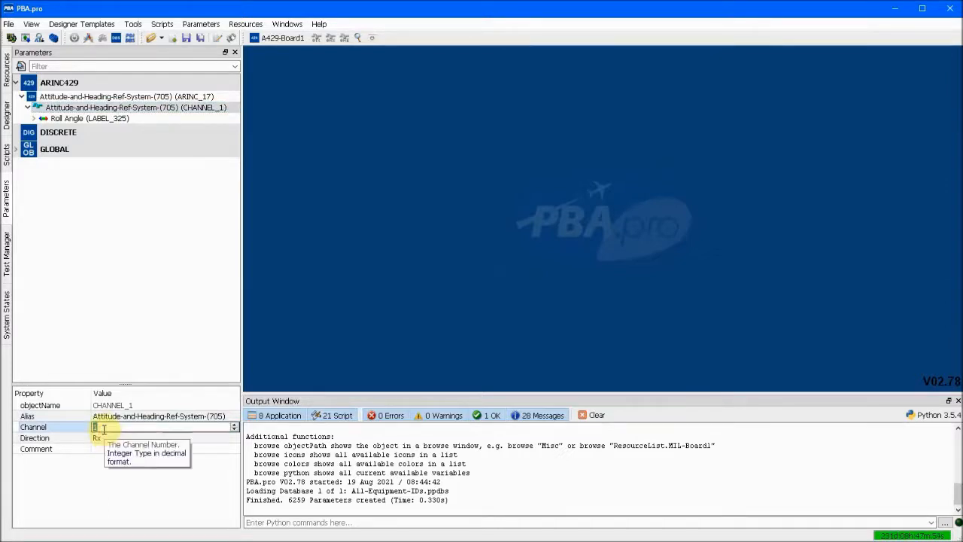
text(42)
click(76, 477)
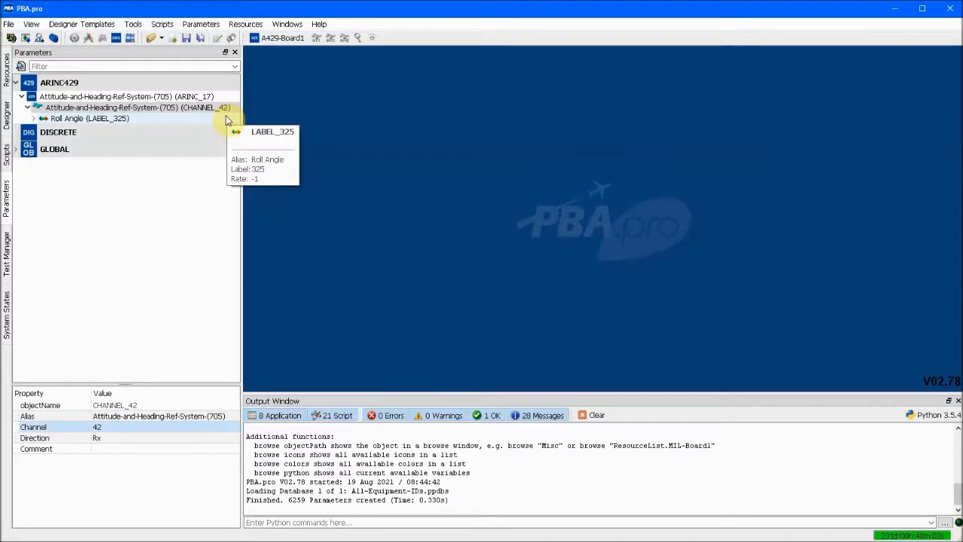
- Save the reduced parameter database as equip-ID-705_Label-325 in the A429 support files folder
click(175, 97)
right_click(176, 97)
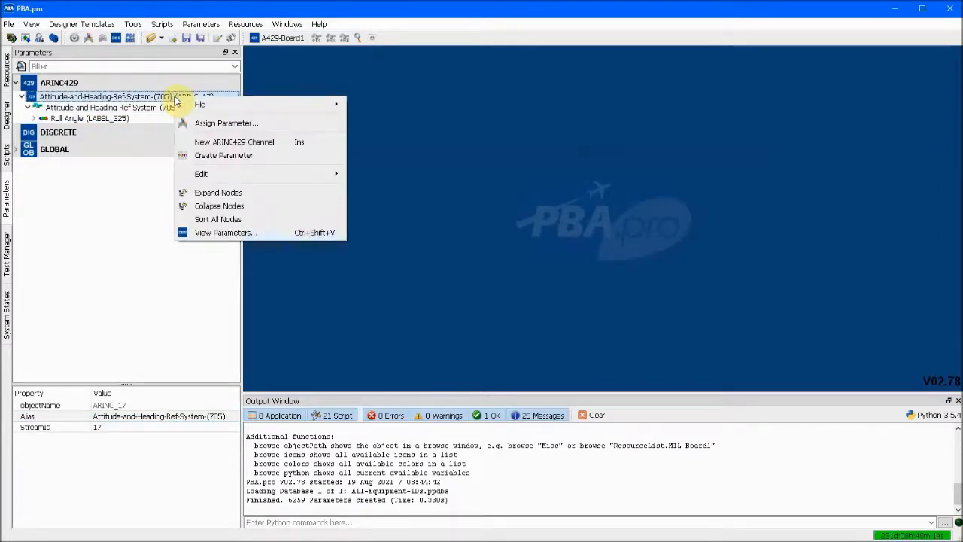
mouse_move(224, 106)
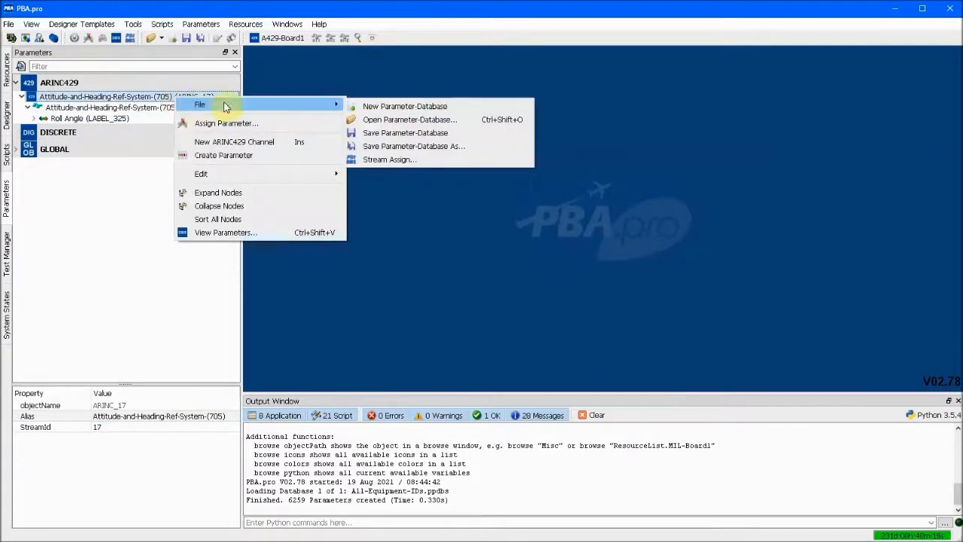
click(390, 148)
text(equip-ID-705_Label-325)
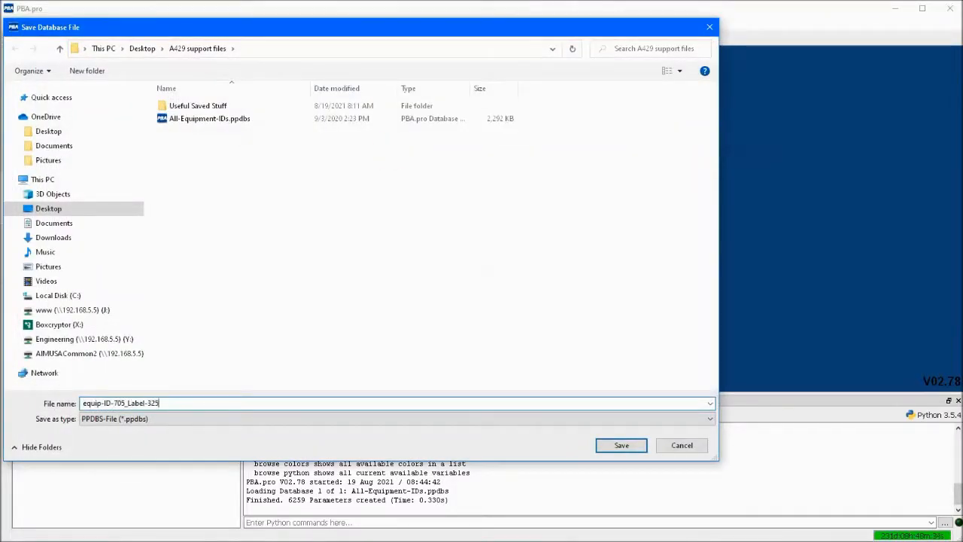
click(622, 445)
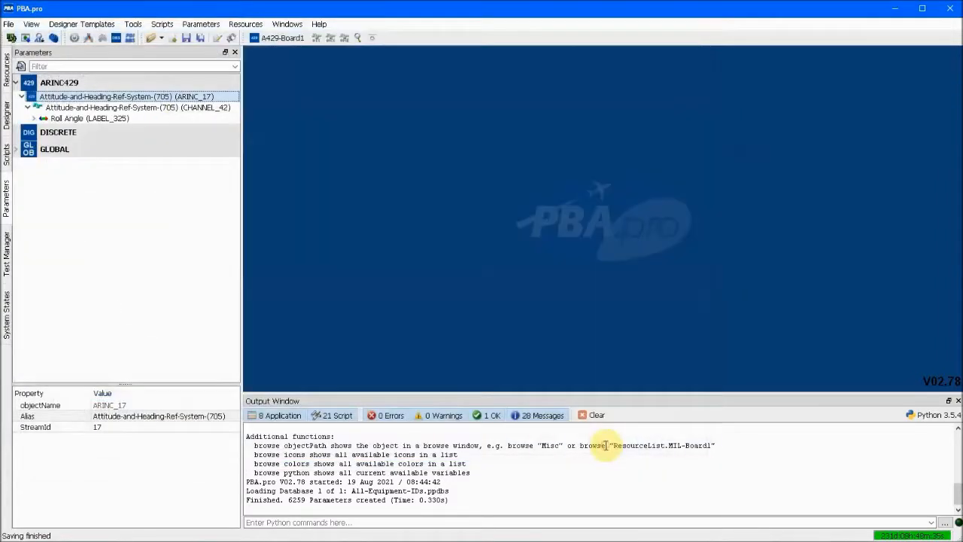
- Set the DbsStreamId of A429-Board1 in the resources to ARINC_17
click(9, 73)
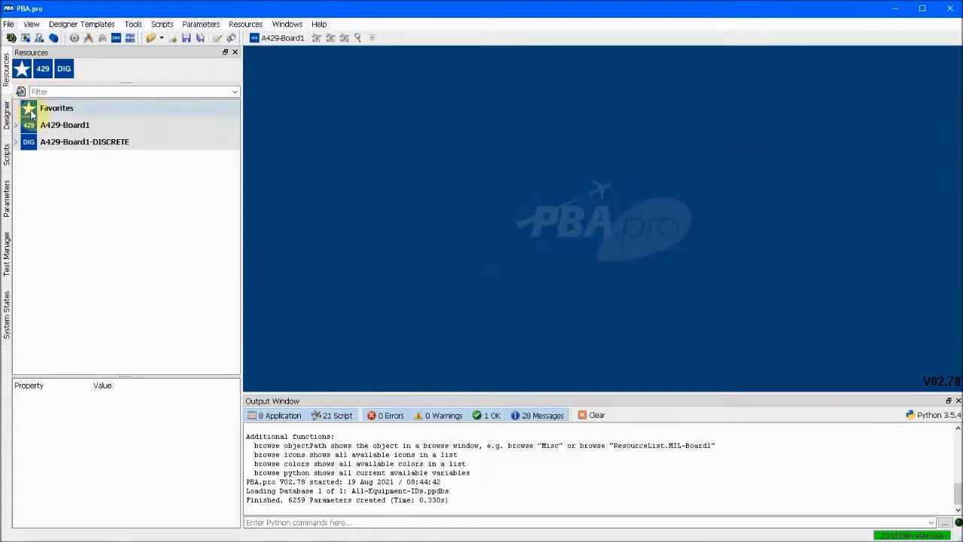
click(59, 125)
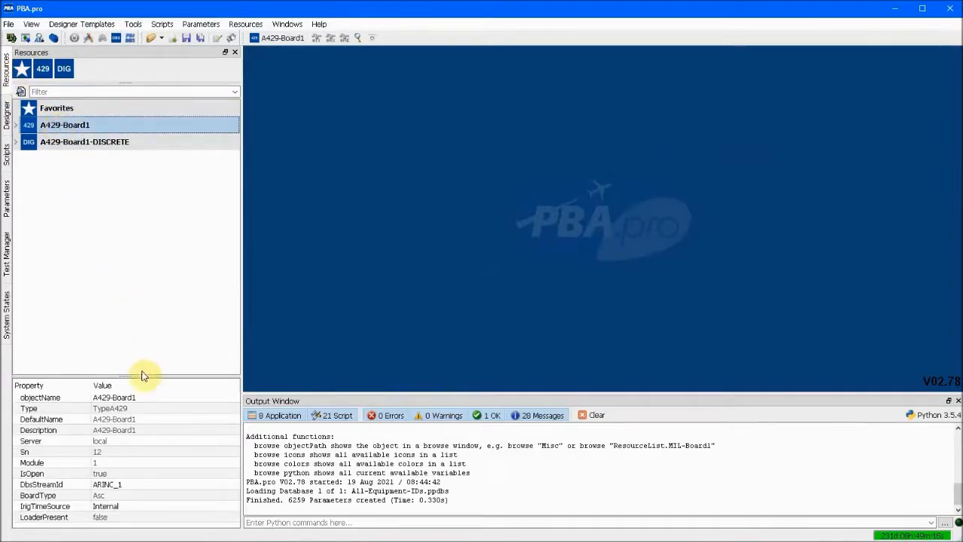
click(143, 484)
click(144, 485)
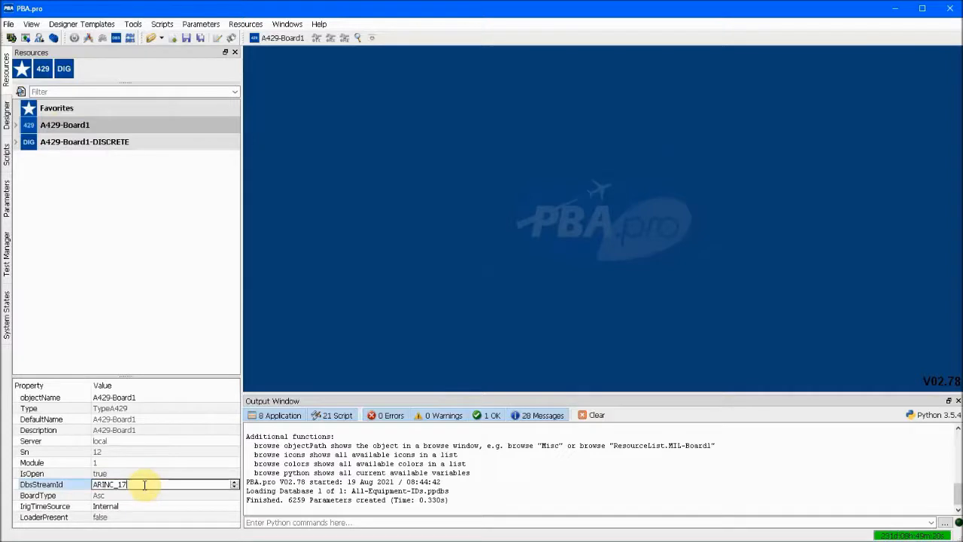
text(7)
key(Return)
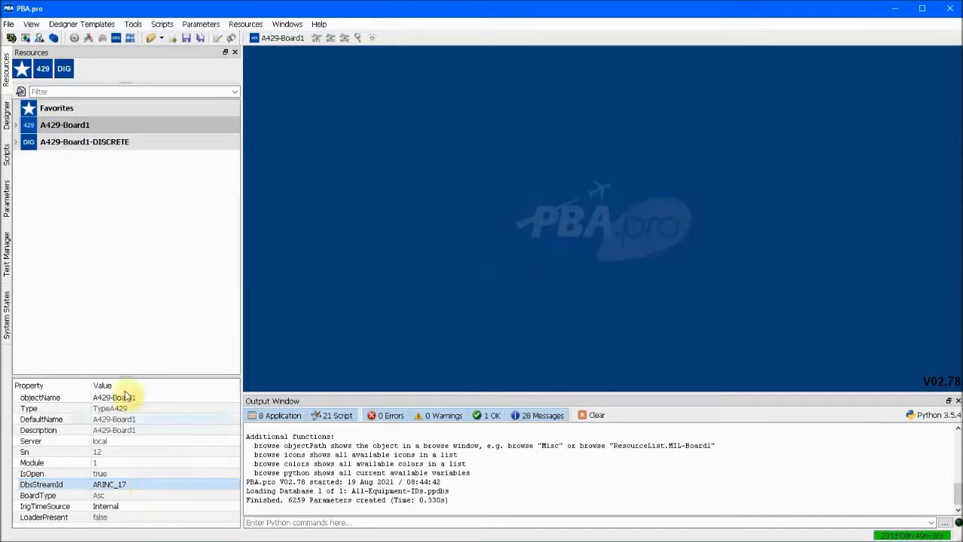
- Configure Channel1 of A429-Board1 as a transmit channel and set its DbsChannelId to 42
click(16, 126)
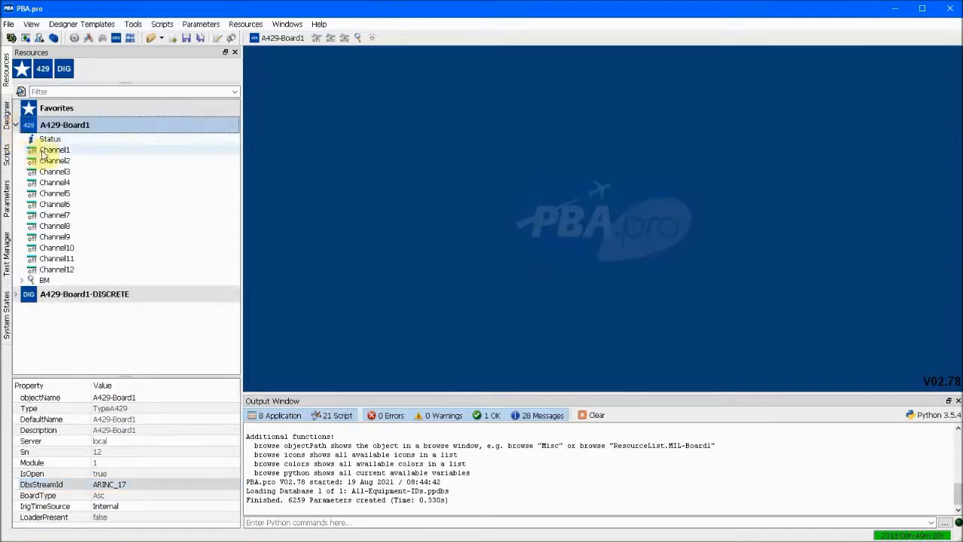
right_click(39, 149)
mouse_move(151, 158)
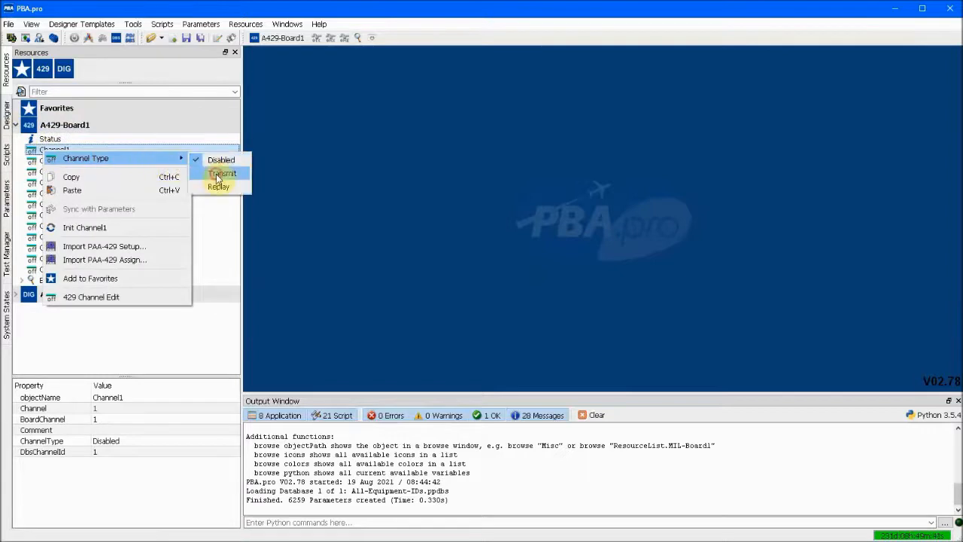
click(216, 173)
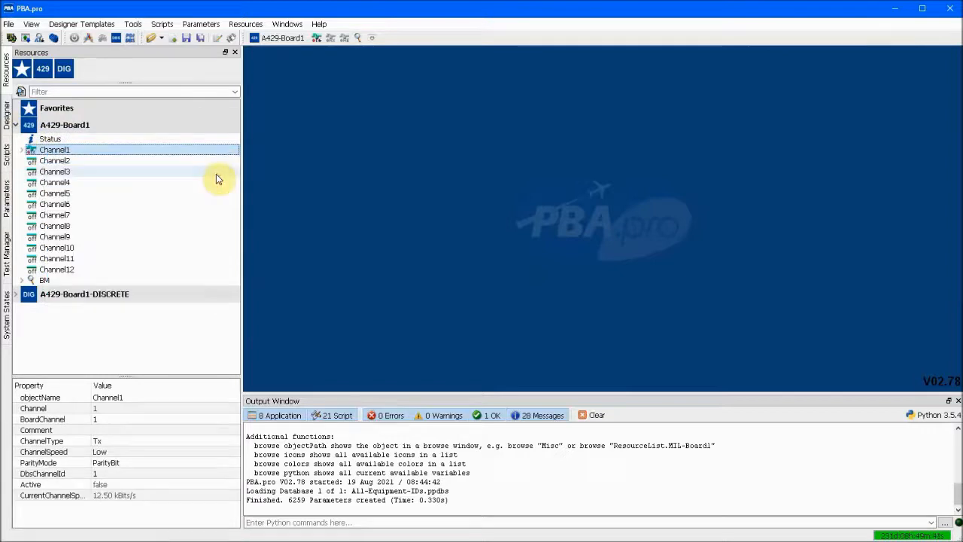
click(123, 473)
text(42)
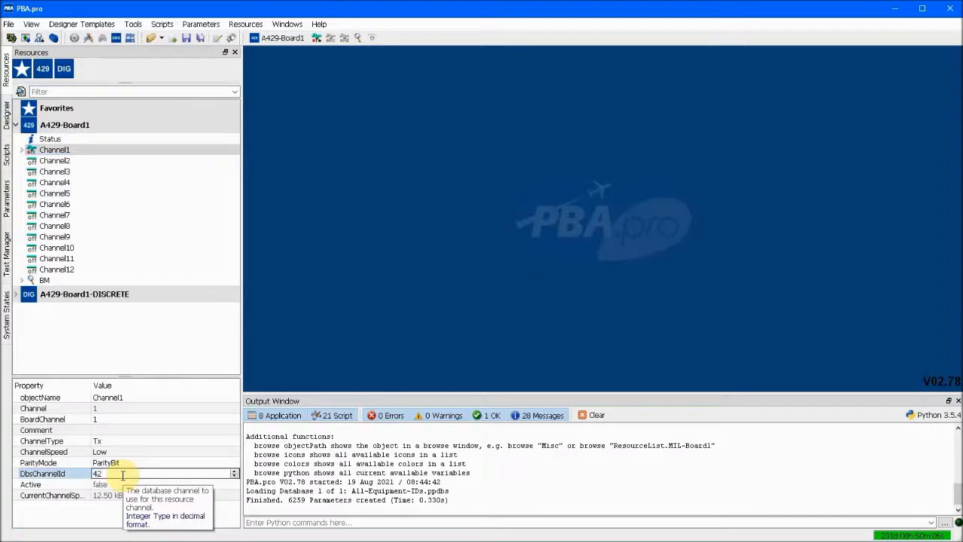
key(Return)
click(86, 521)
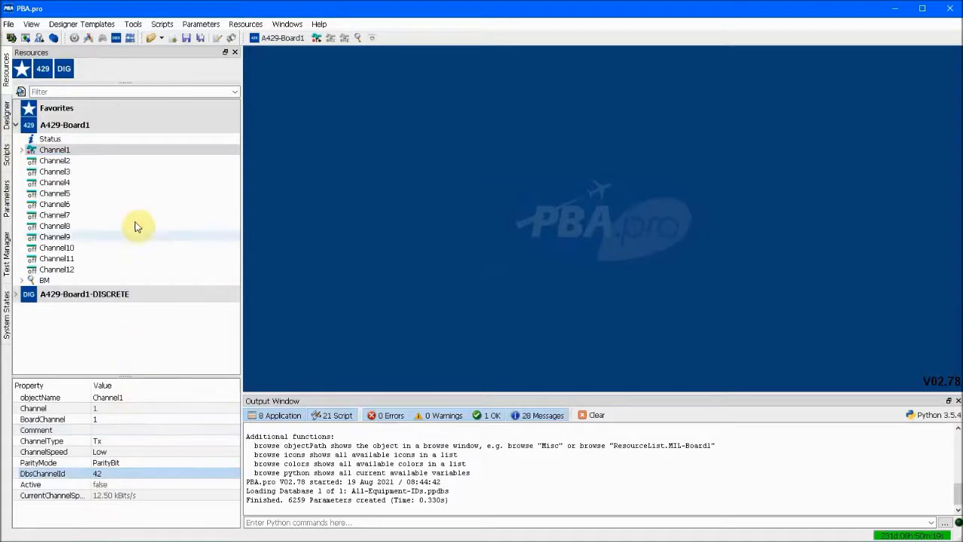
- Sync Channel1 with the parameter database and expand its send setup to the Roll Angle (LABEL_325) parameters
right_click(113, 152)
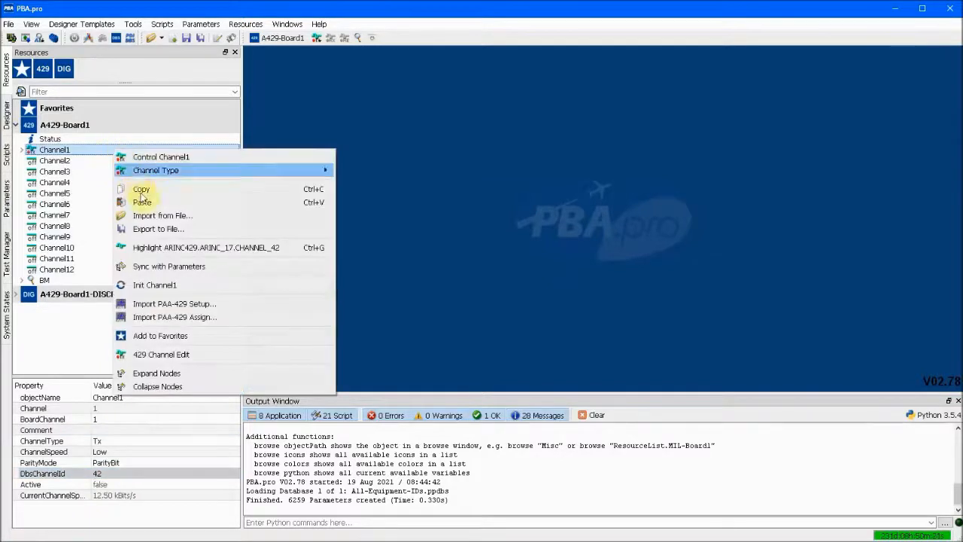
click(158, 267)
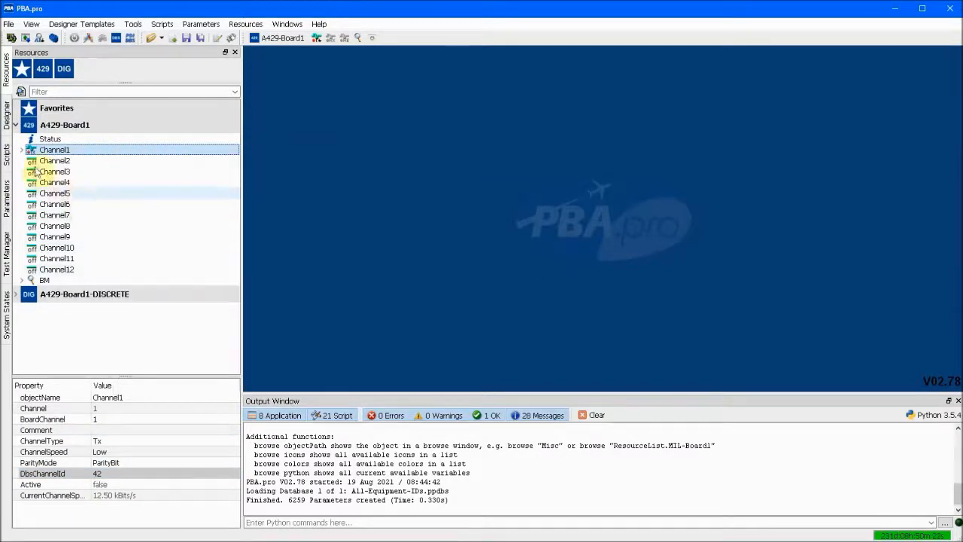
click(21, 149)
click(28, 172)
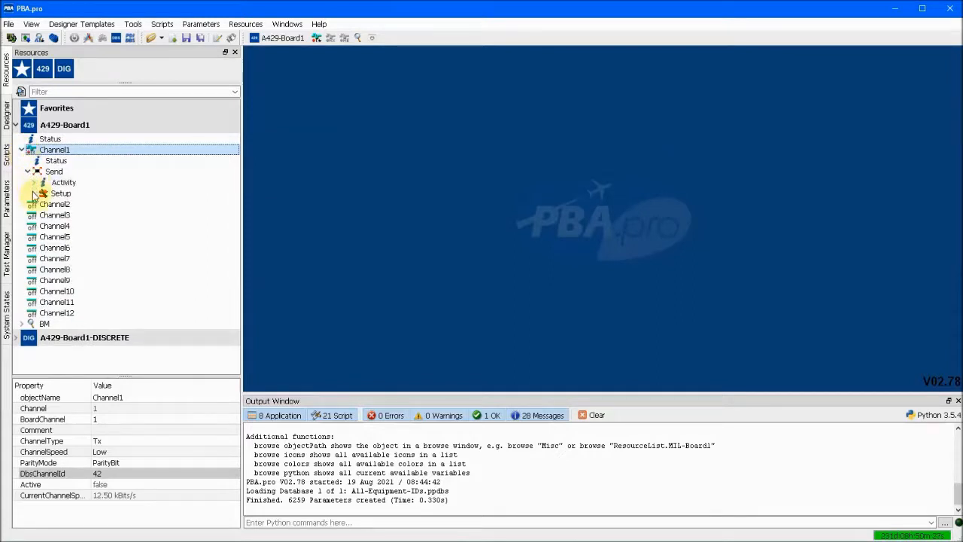
click(33, 193)
click(38, 204)
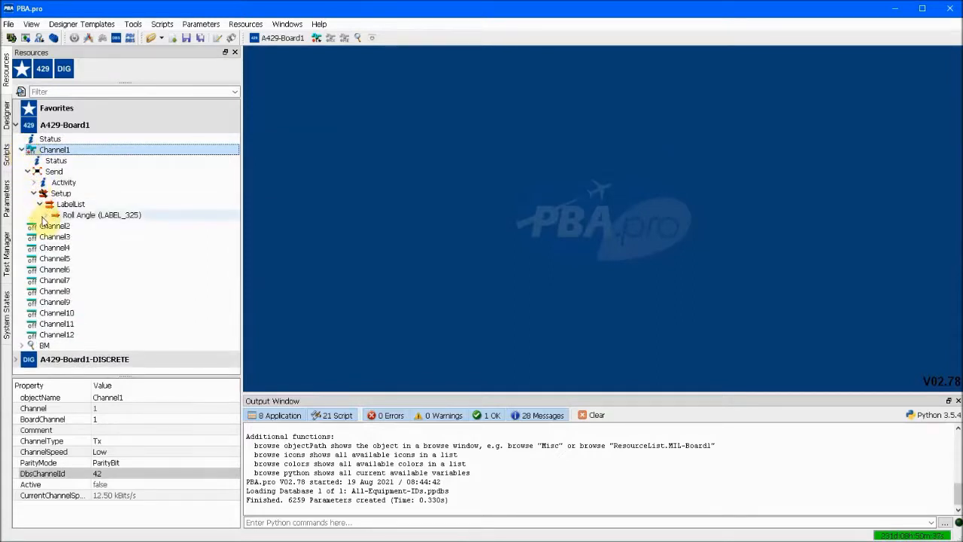
click(46, 216)
click(51, 237)
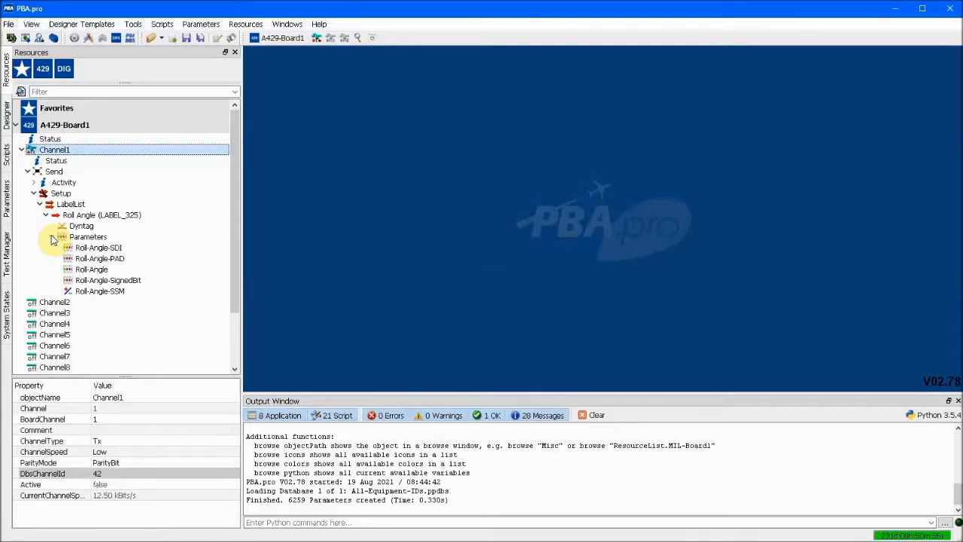
- Add Channel1's five Roll Angle parameters to a new Assign window and set Roll-Angle-SSM to Normal operation
click(89, 38)
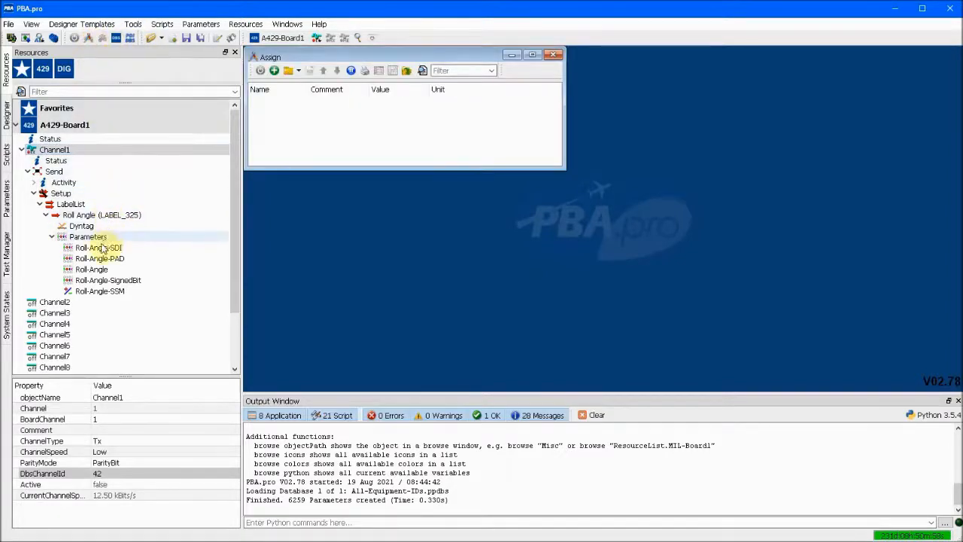
click(103, 249)
shift+click(93, 293)
drag(93, 294, 303, 136)
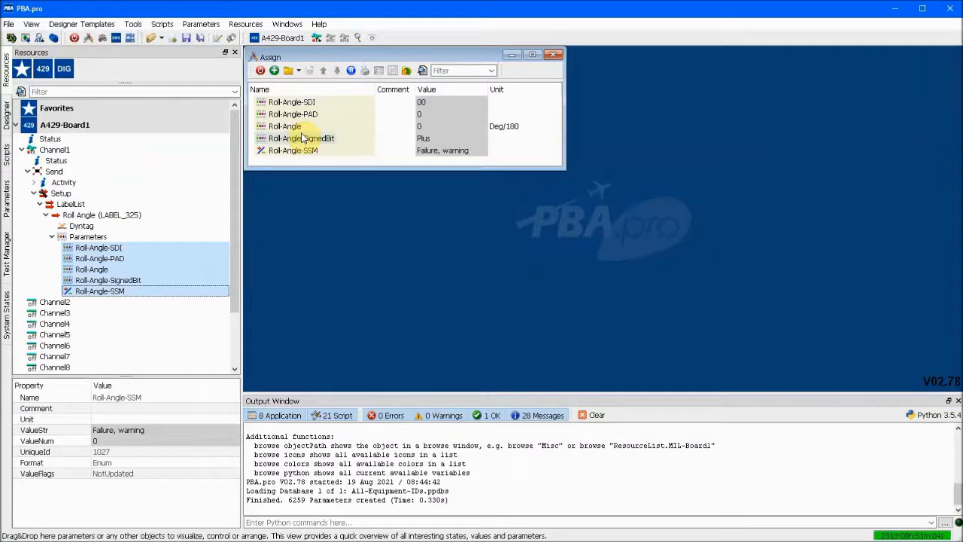
click(433, 152)
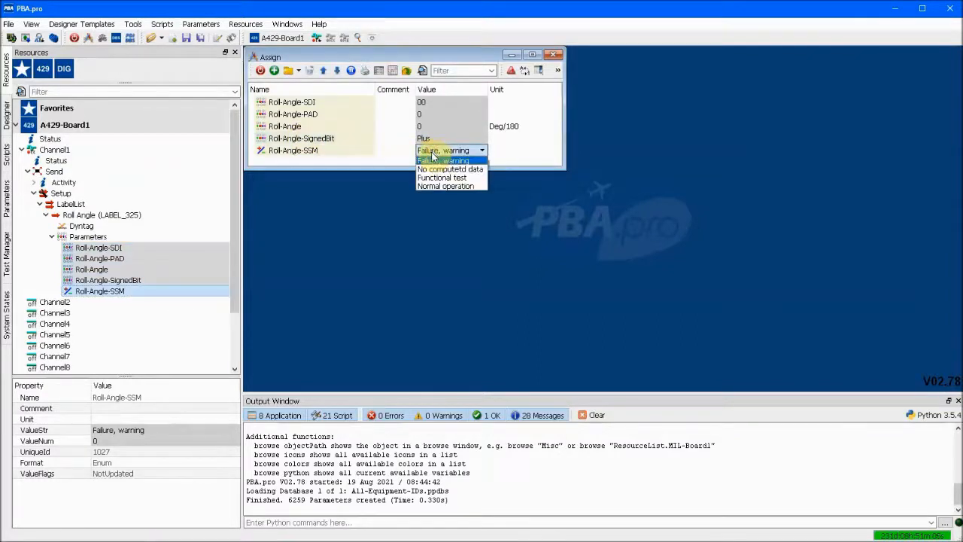
click(437, 187)
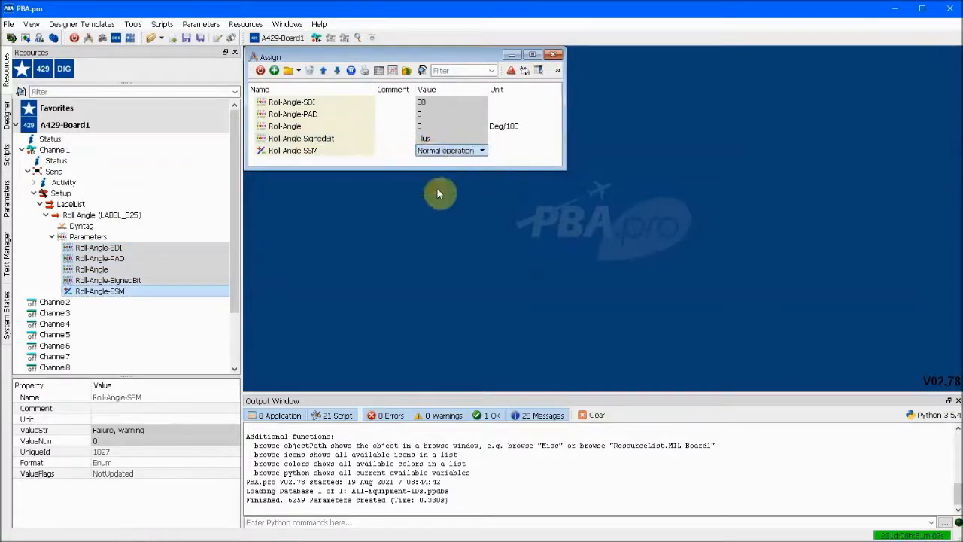
- Enable the function 6 * sin(t*0.03125) for the Roll-Angle parameter and start the Assign window together with Channel1's transmission
click(299, 126)
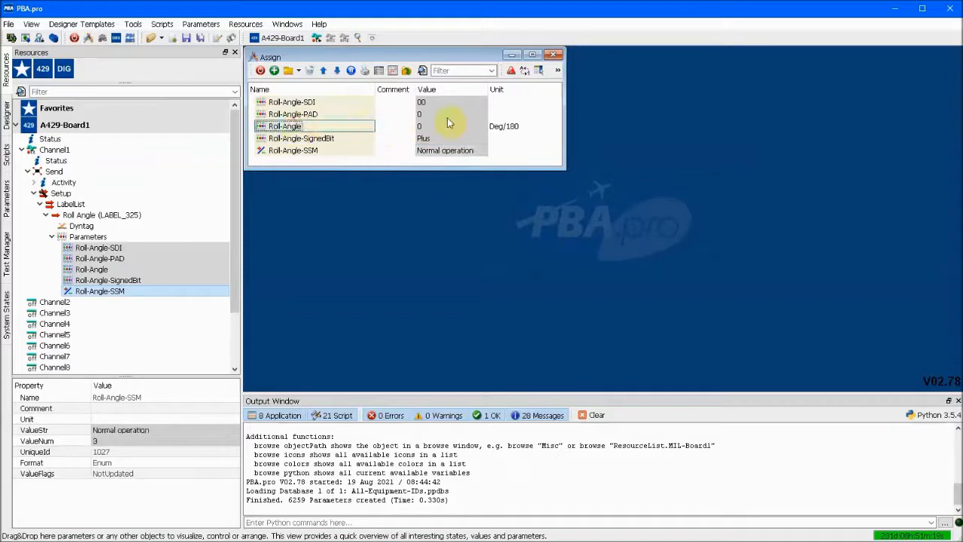
click(557, 70)
click(675, 96)
click(675, 96)
click(673, 112)
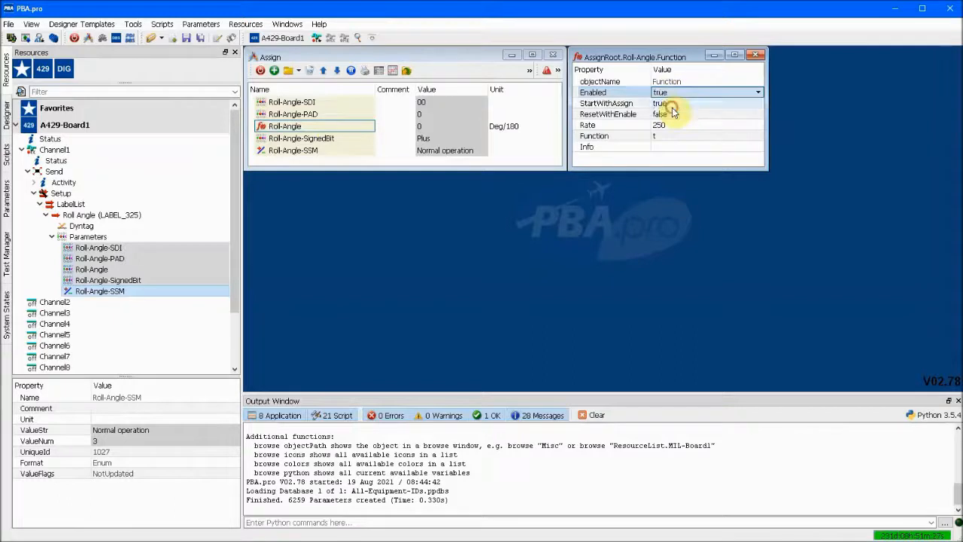
click(677, 135)
text(6 * sin(t*0.03125))
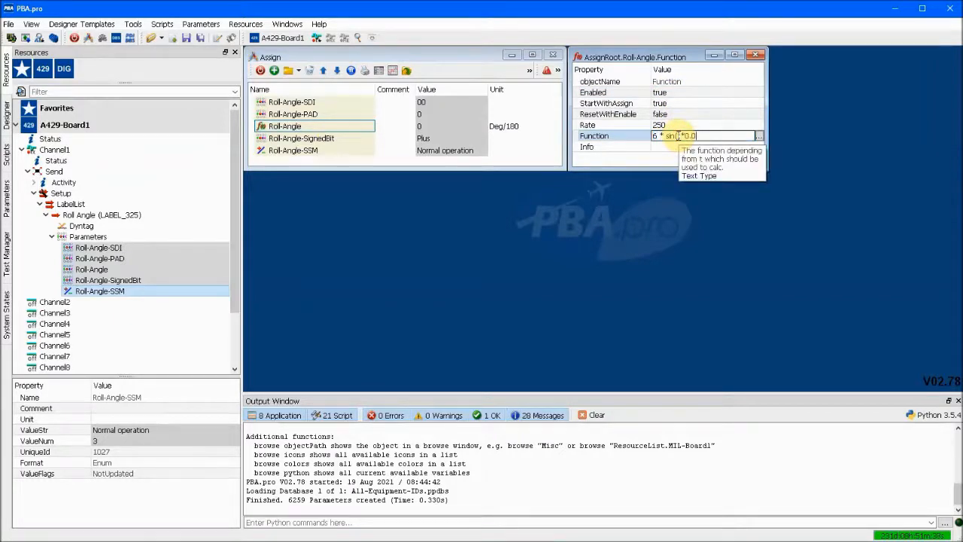
key(Return)
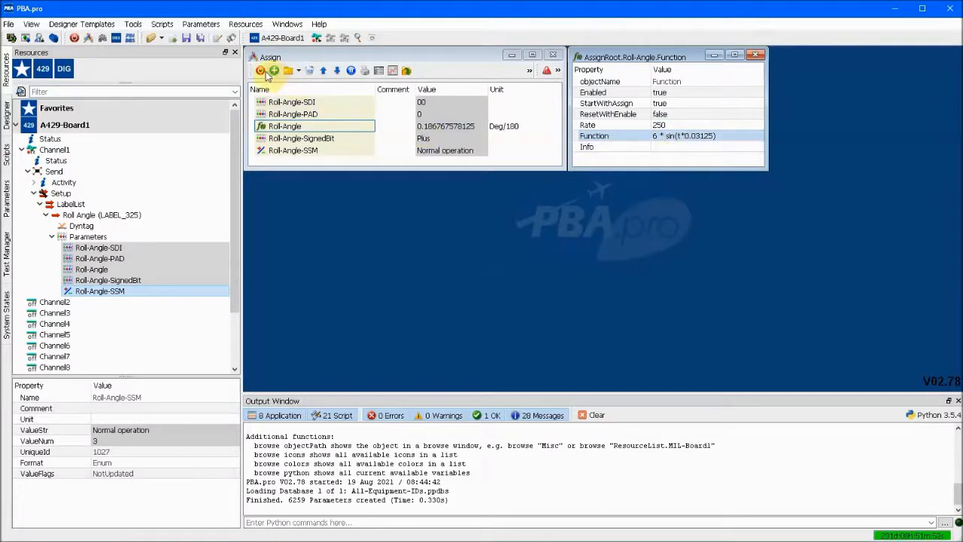
click(261, 71)
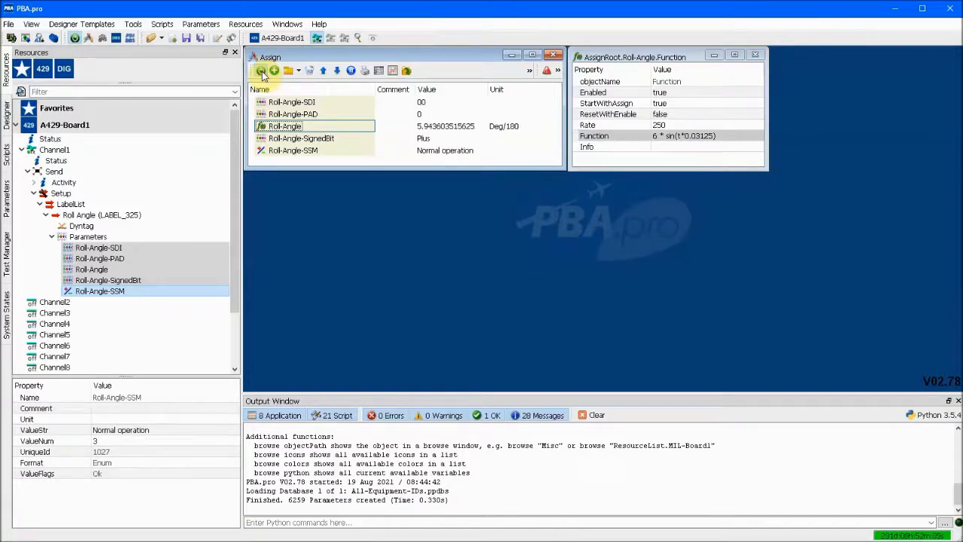
- Open a binary label display for Roll Angle (LABEL_325) in Channel1's send activity and shrink it beneath the Assign window
click(34, 182)
right_click(66, 194)
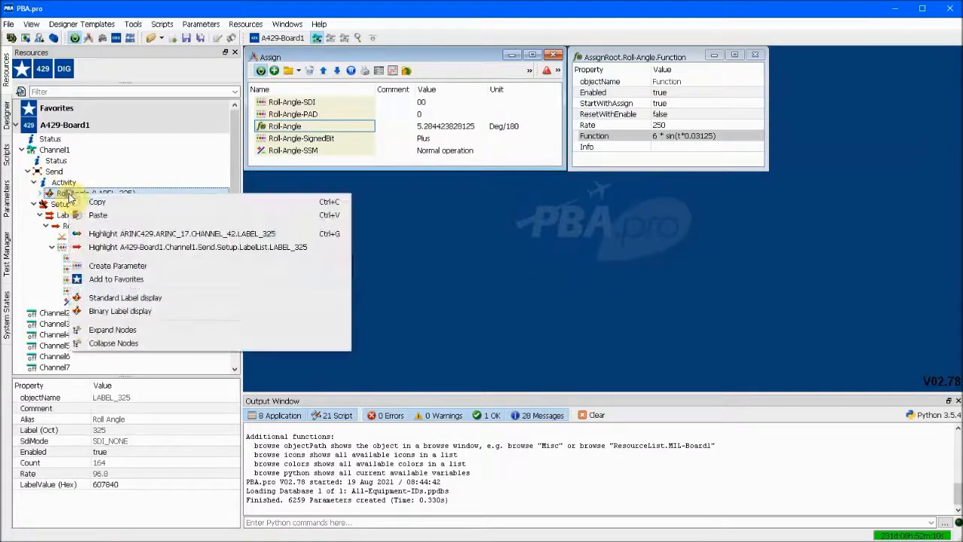
click(140, 311)
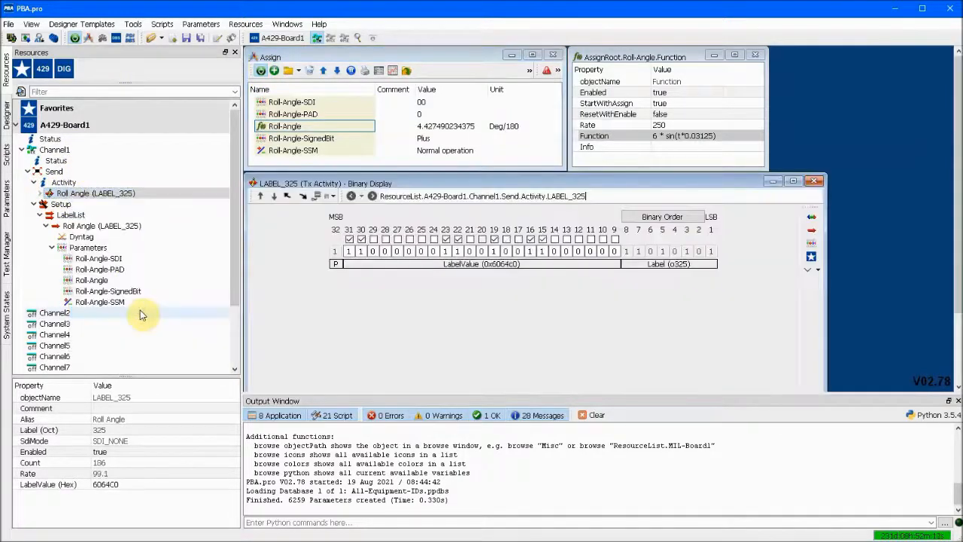
mouse_move(638, 183)
mouse_down()
mouse_move(638, 279)
mouse_move(647, 188)
mouse_move(639, 200)
mouse_move(651, 299)
mouse_move(640, 181)
mouse_up()
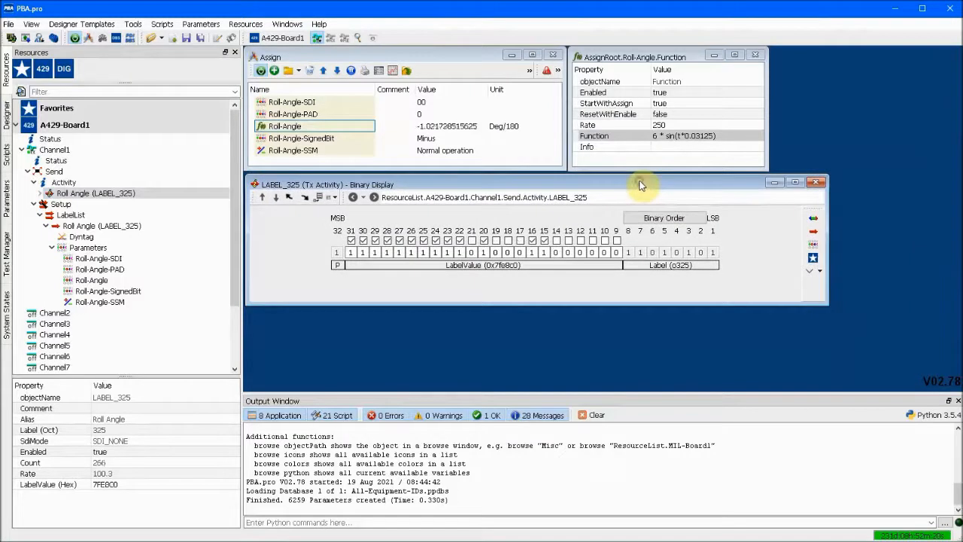
drag(826, 302, 666, 279)
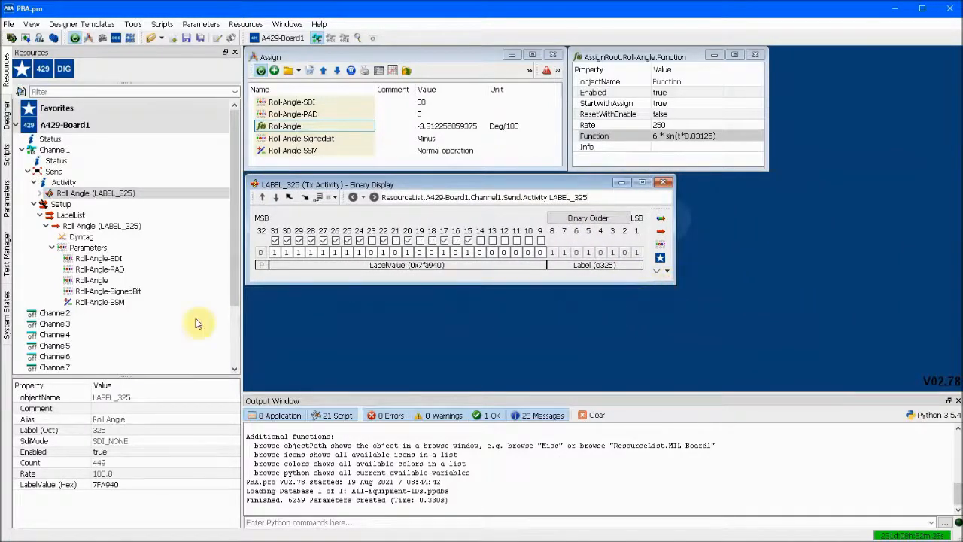
- Configure Channel5 of A429-Board1 as a receive channel and set its DbsChannelId to 42
right_click(75, 350)
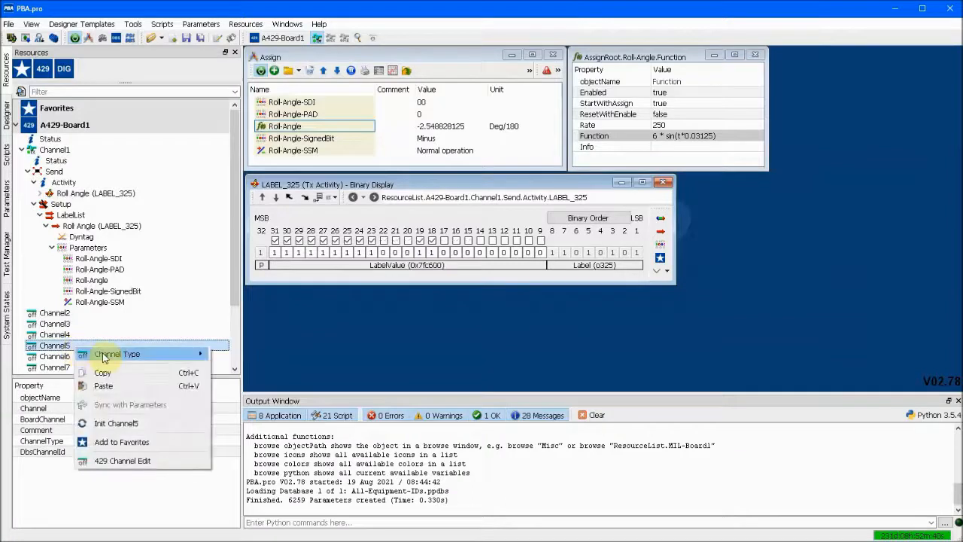
mouse_move(135, 355)
click(255, 369)
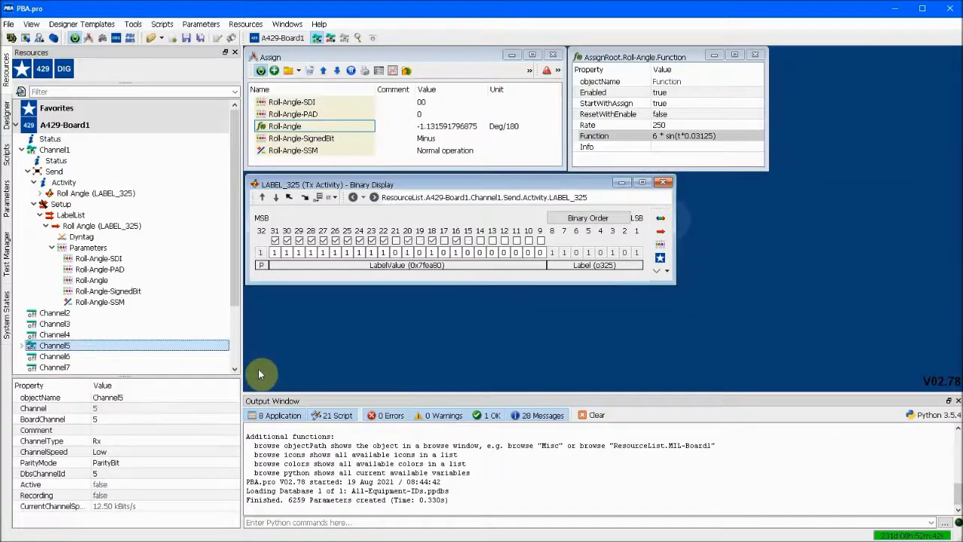
scroll(237, 335, down, 3)
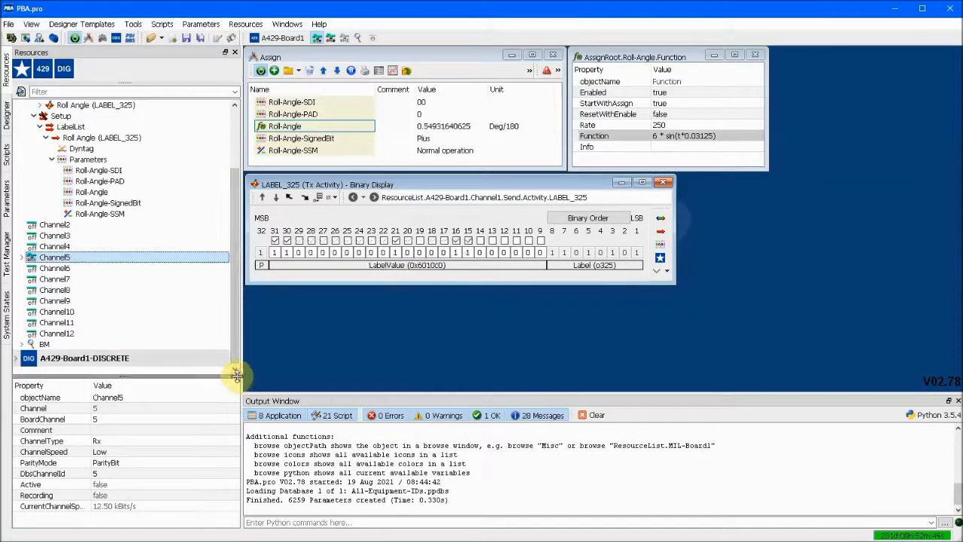
click(128, 473)
text(42)
key(Return)
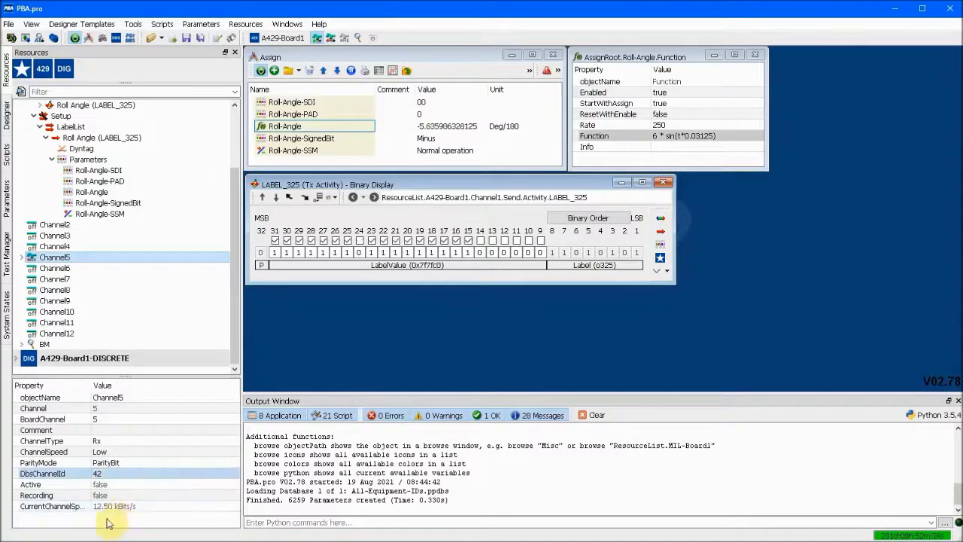
- Start reception on Channel5 of A429-Board1
click(25, 258)
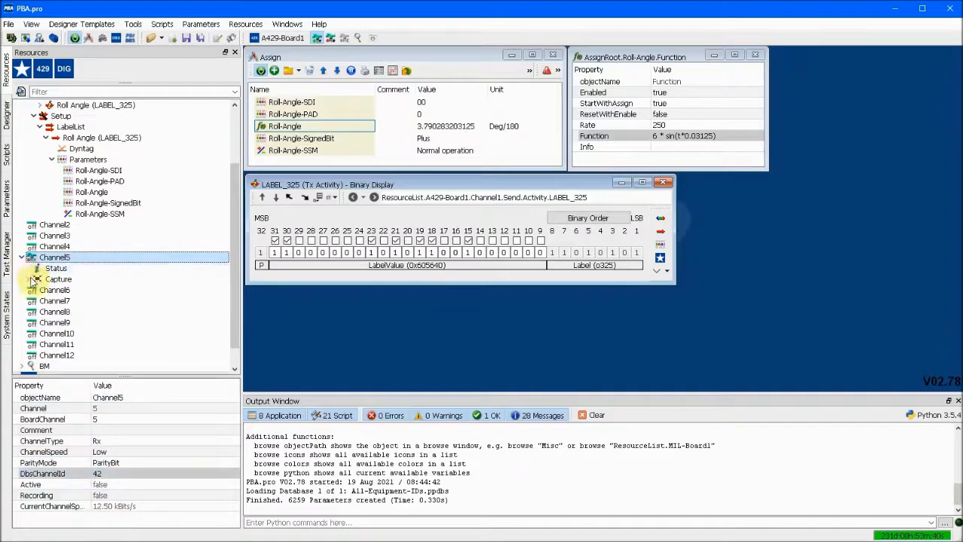
right_click(58, 259)
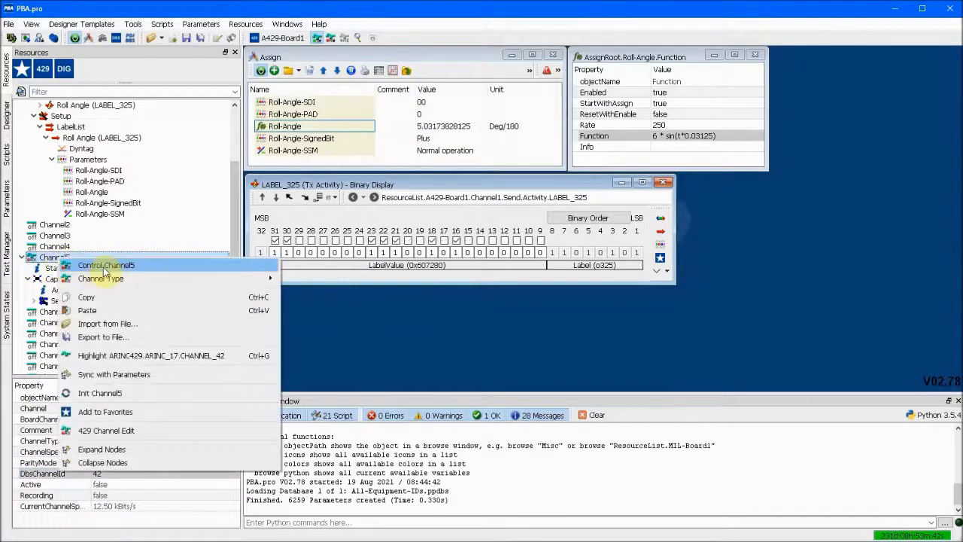
click(105, 265)
- Create a parameter plot for the Roll-Angle parameter received in Channel5's capture activity, choosing a different plot type
click(33, 290)
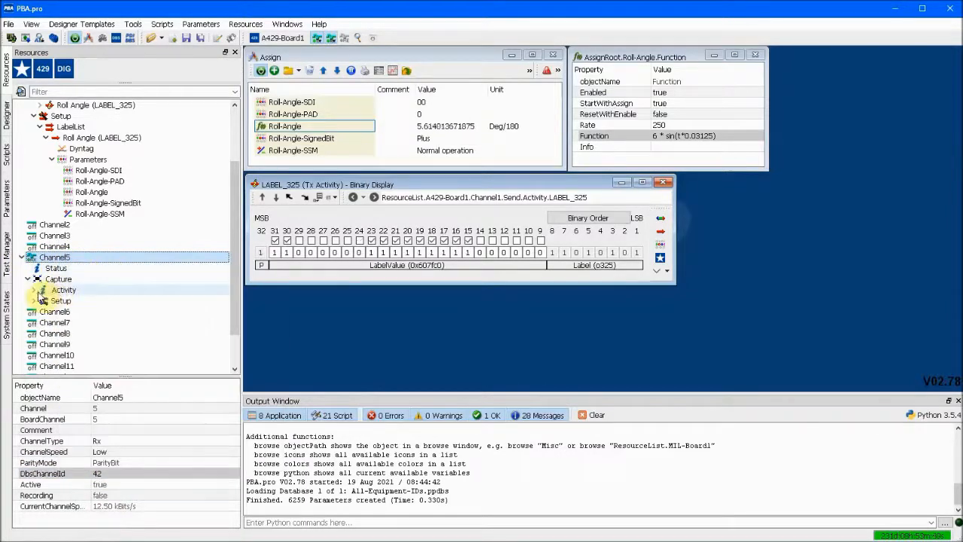
click(39, 300)
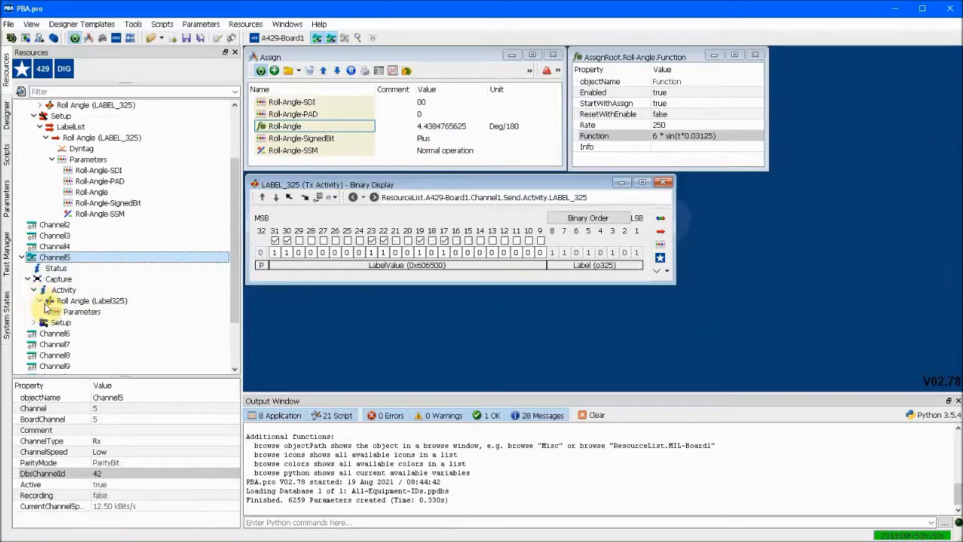
click(46, 312)
right_click(83, 344)
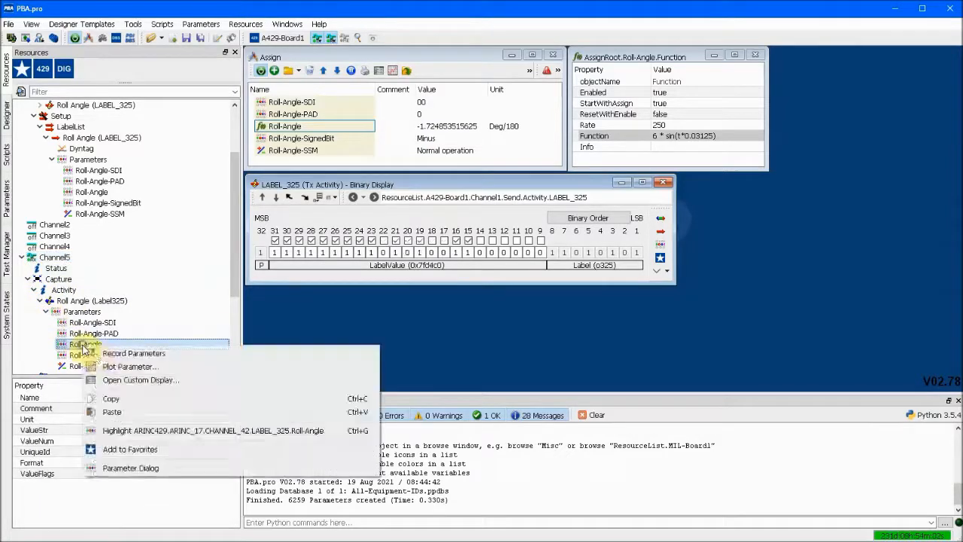
click(110, 367)
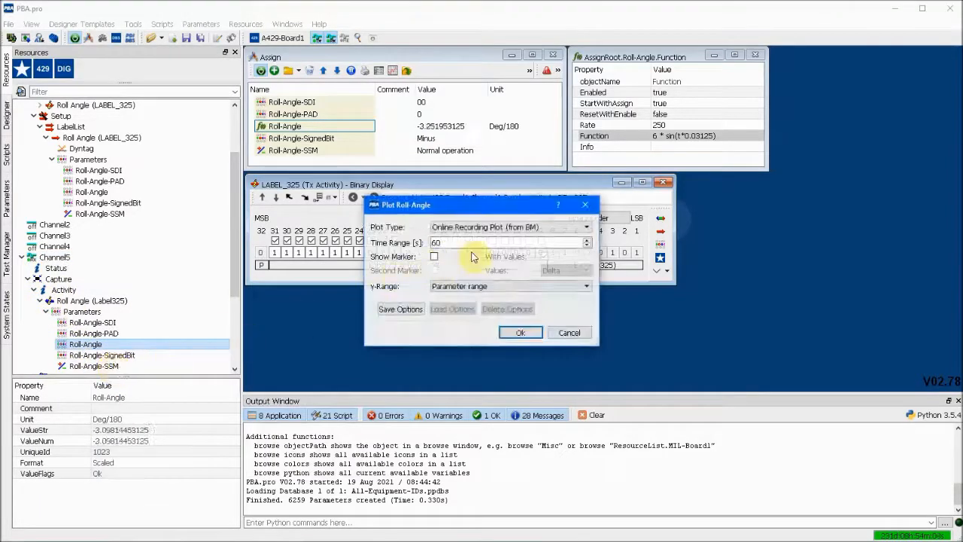
click(586, 228)
click(546, 246)
click(519, 333)
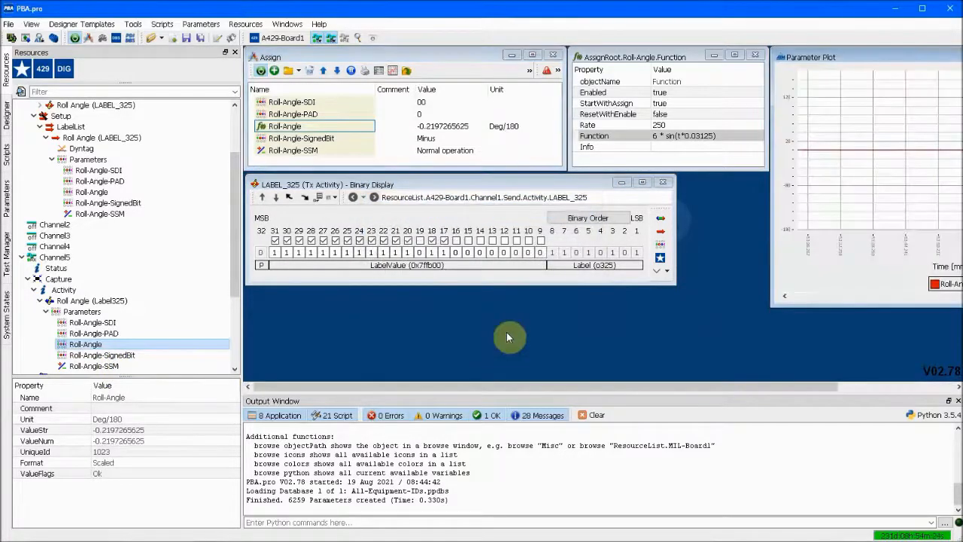
- Enable the auto-adapting Y range for the Roll-Angle plot and move its window over the function window
drag(841, 67, 620, 112)
right_click(633, 157)
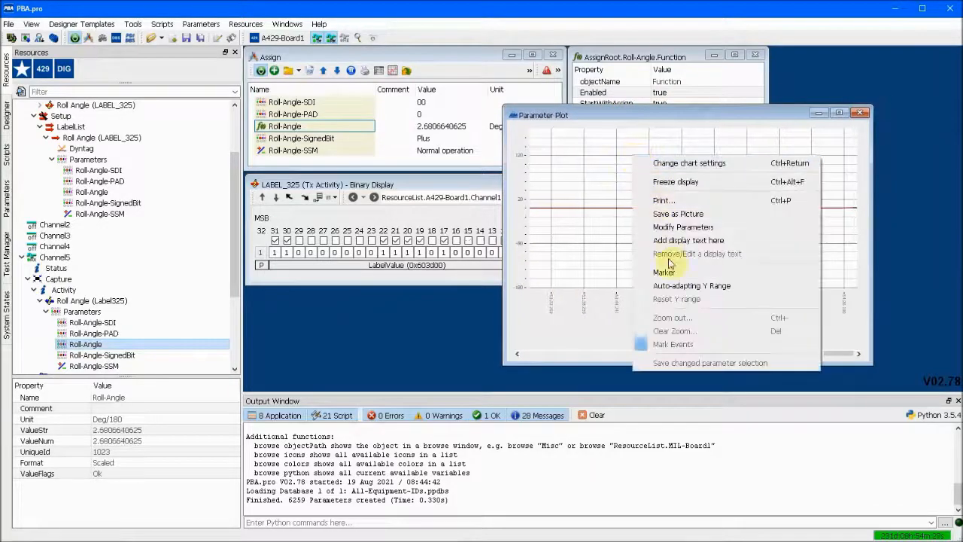
click(671, 286)
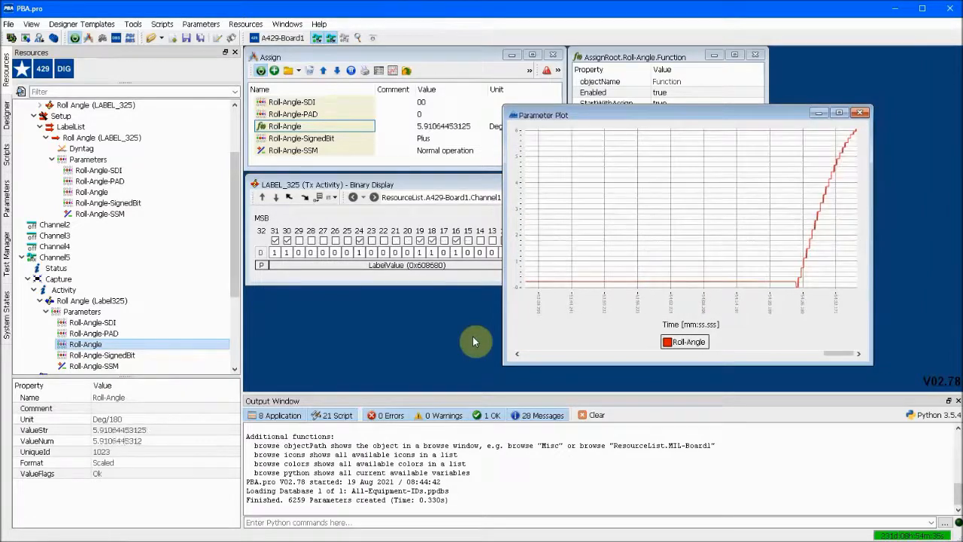
drag(698, 113, 781, 57)
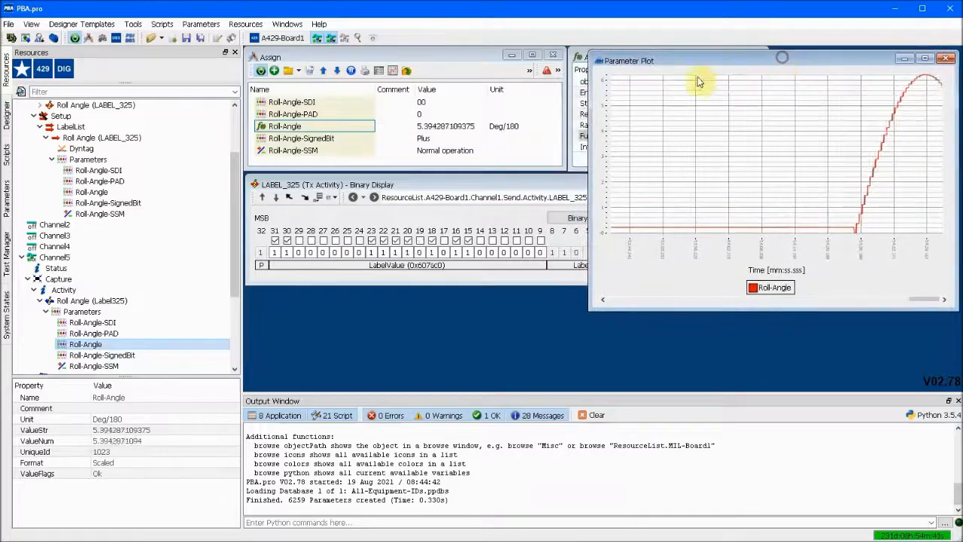
- Start A429-Board1's bus monitor with its sessions window enlarged, and make the Channel5 recording scroll automatically to the last message
click(346, 39)
click(372, 47)
drag(447, 140, 449, 54)
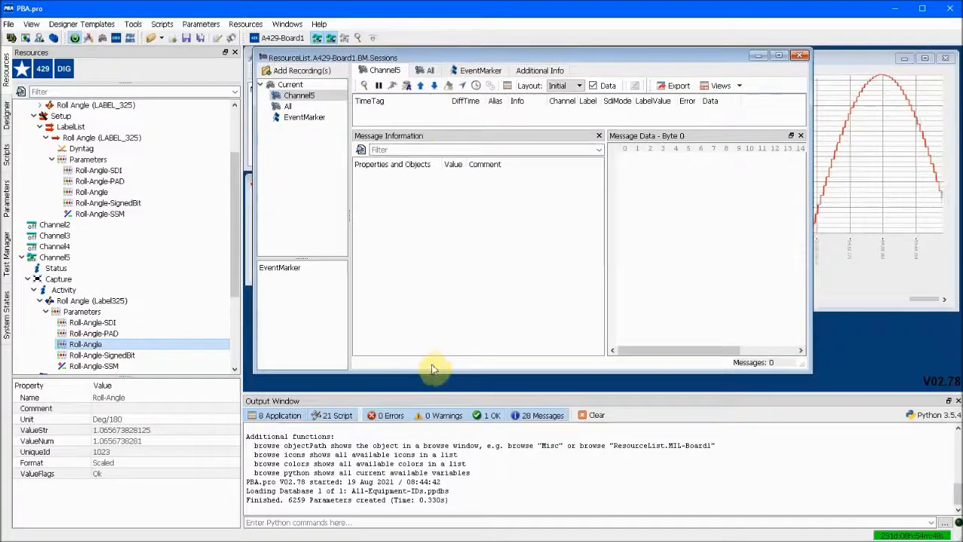
drag(429, 374, 430, 388)
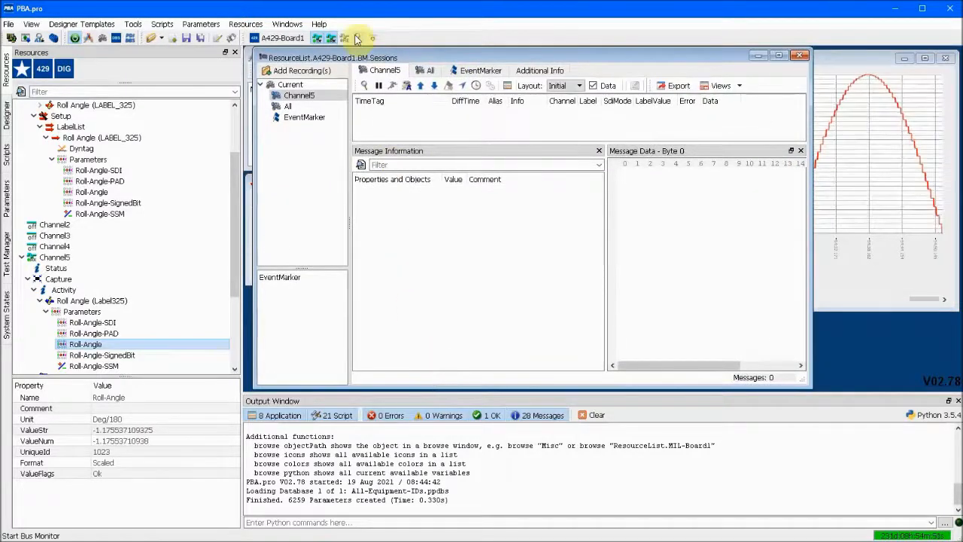
click(364, 85)
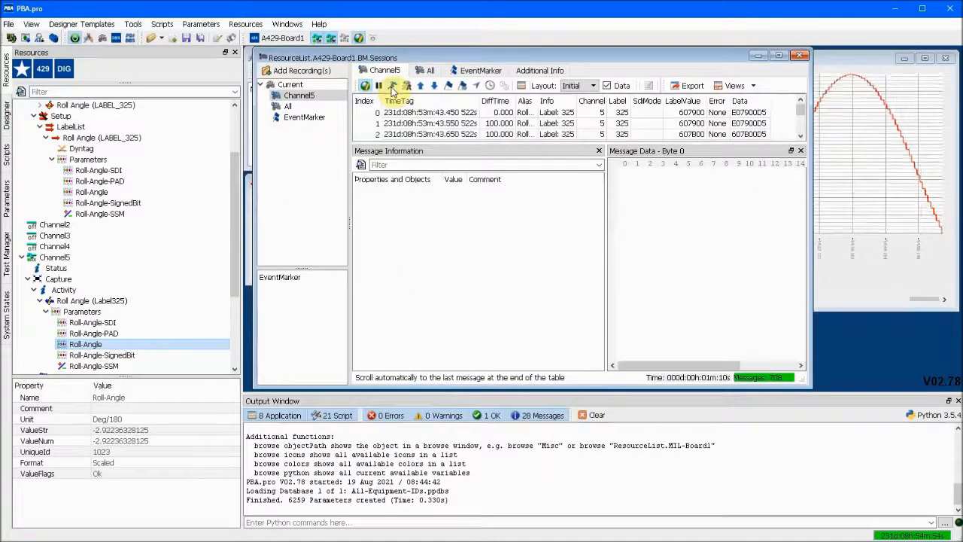
click(392, 85)
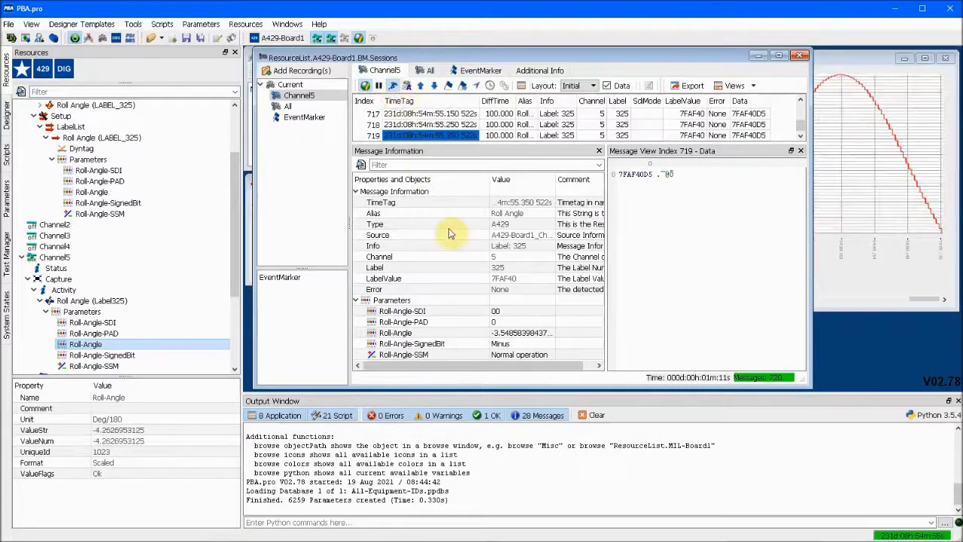